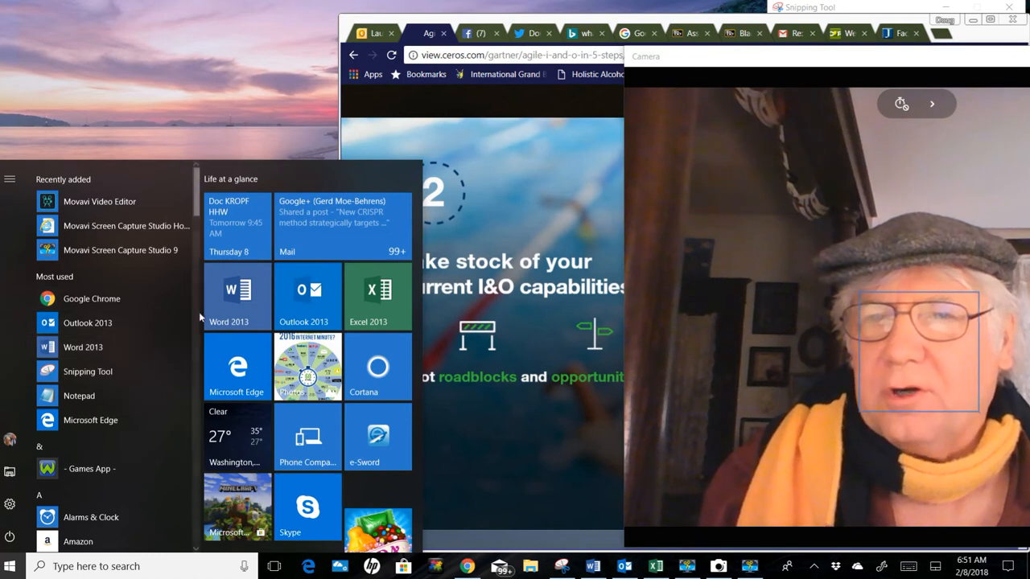
Step: Open a blank document in Word 2013, enlarge its window slightly, and toggle the paragraph marks off and back on
{"action": "left_click", "coordinate": [233, 306]}
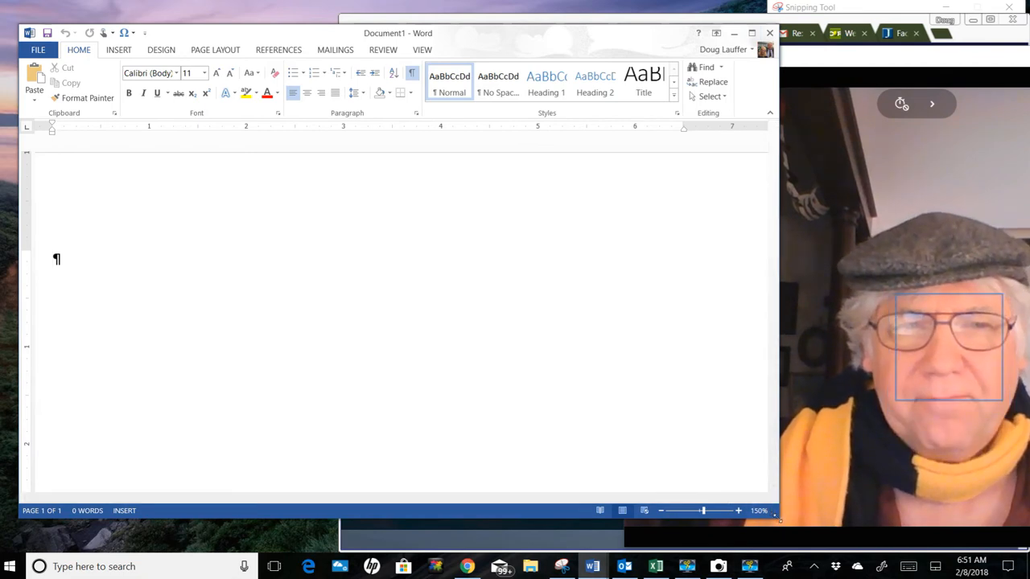
{"action": "left_click_drag", "start_coordinate": [777, 519], "coordinate": [790, 541]}
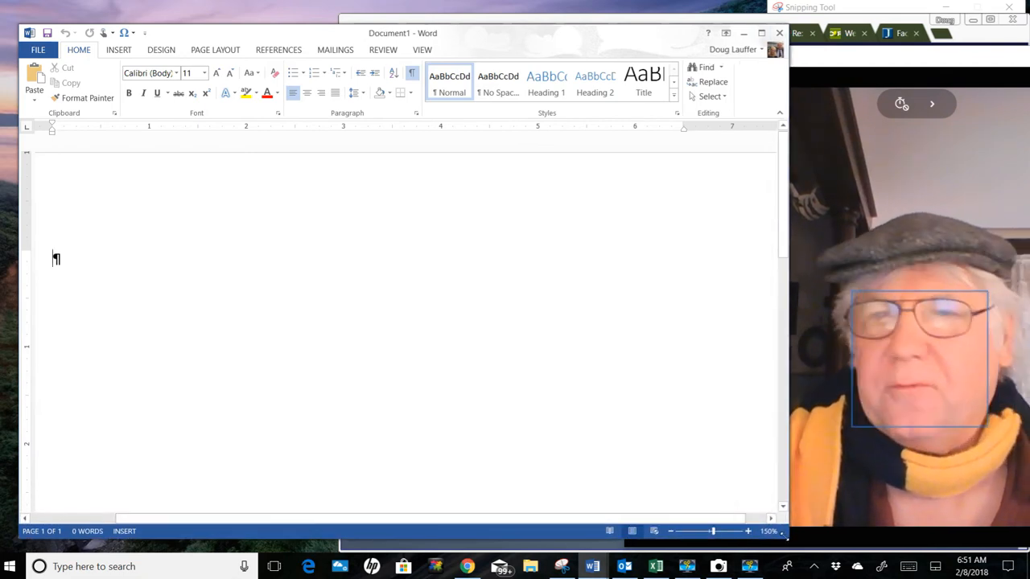
{"action": "left_click", "coordinate": [411, 74]}
{"action": "left_click", "coordinate": [412, 74]}
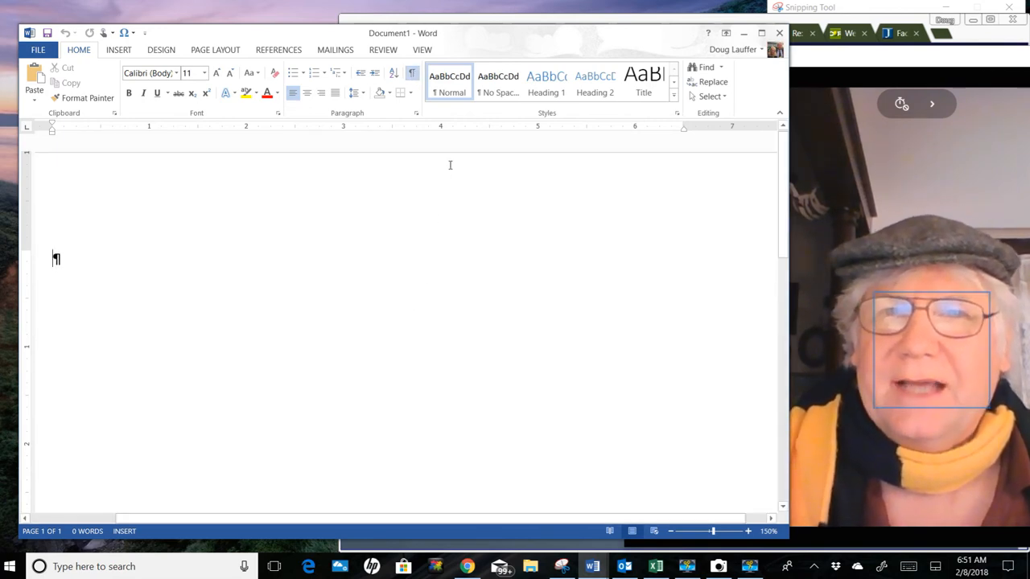
Step: Modify the Normal style to use Times New Roman at 12 pt
{"action": "right_click", "coordinate": [447, 91]}
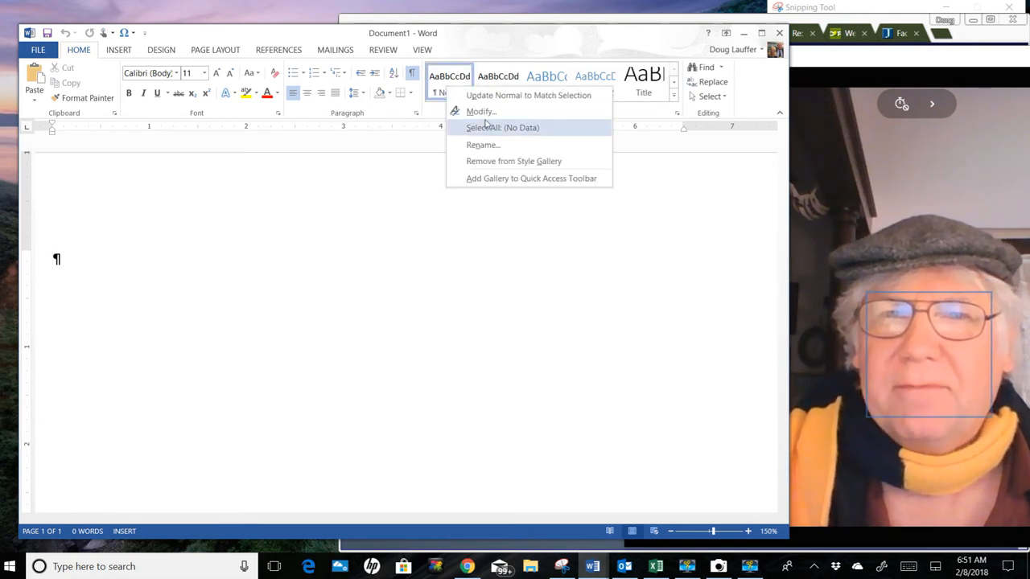
{"action": "left_click", "coordinate": [480, 112]}
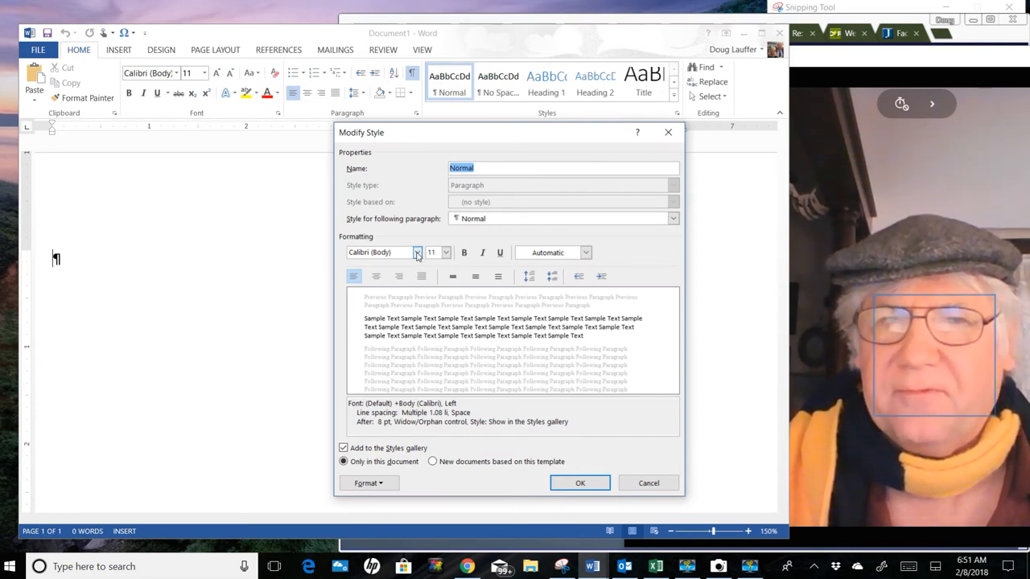
{"action": "left_click", "coordinate": [417, 252]}
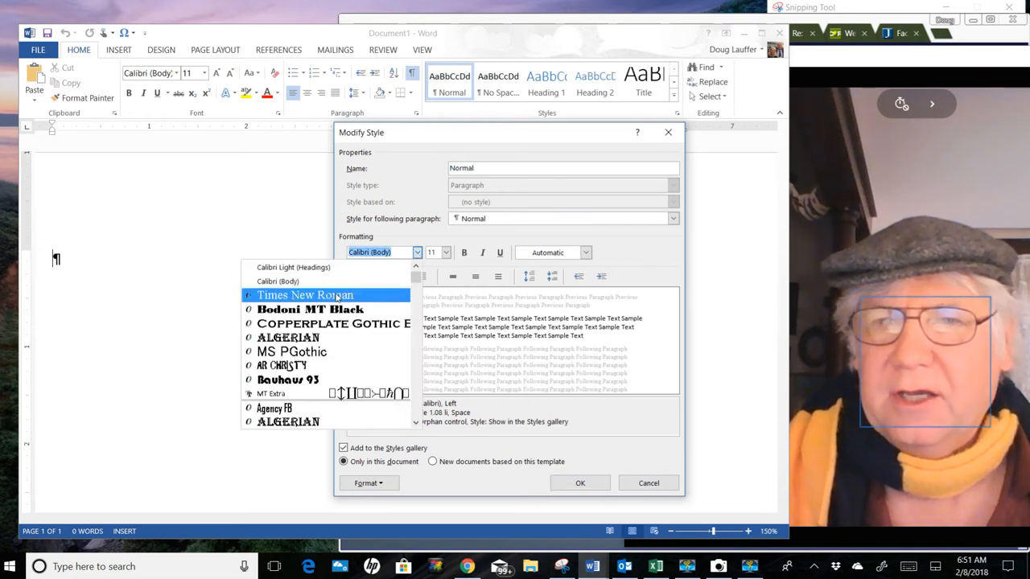
{"action": "left_click", "coordinate": [336, 296]}
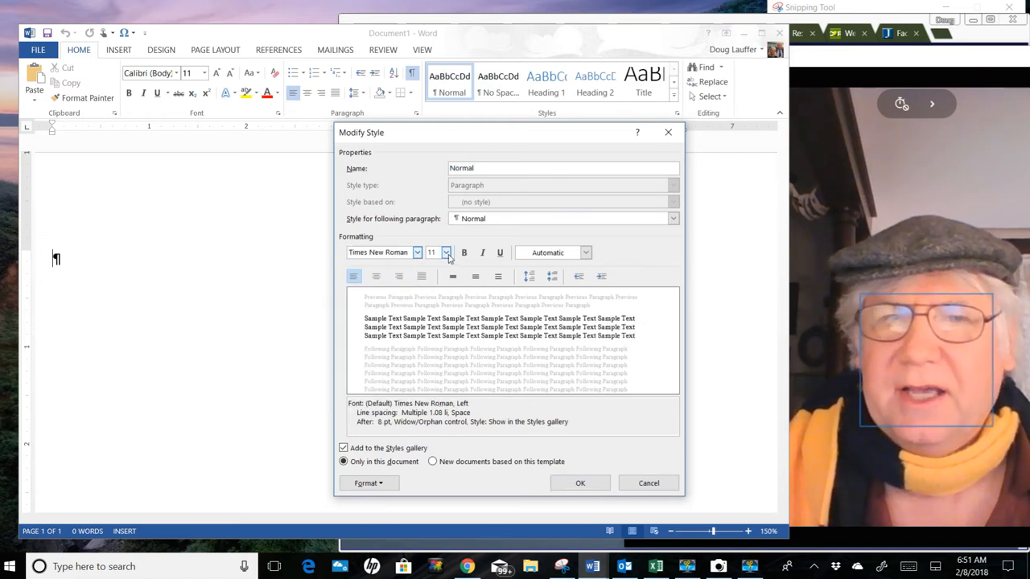
{"action": "left_click", "coordinate": [446, 254]}
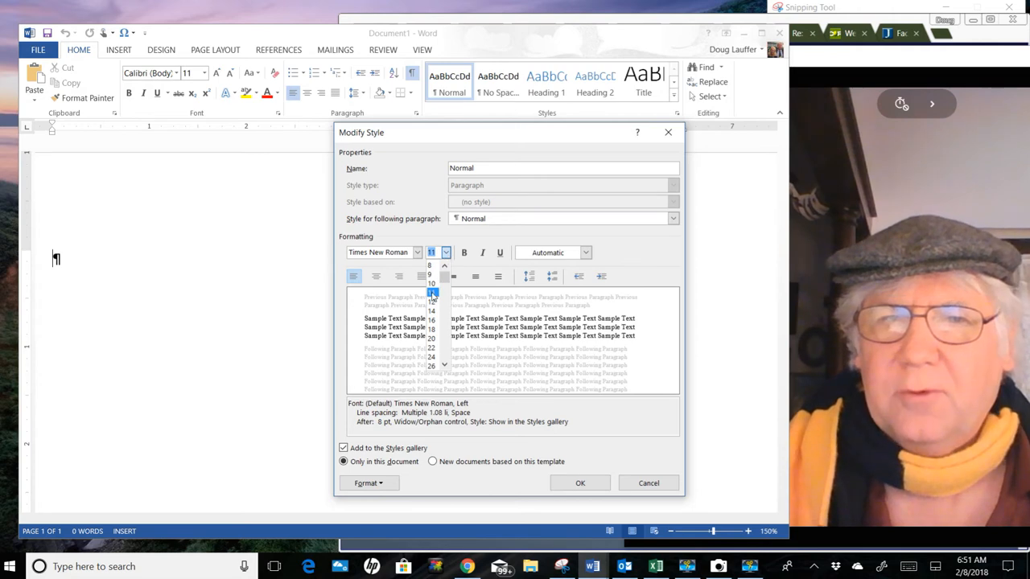
{"action": "left_click", "coordinate": [432, 302]}
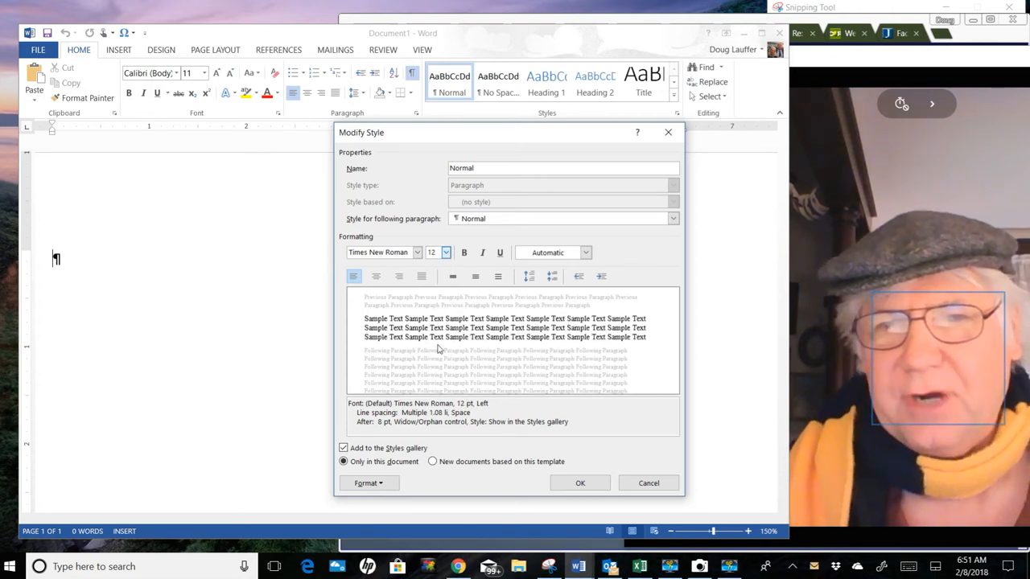
Step: In the Normal style's paragraph settings, set the special indentation to First line by 0.5"
{"action": "left_click", "coordinate": [365, 484]}
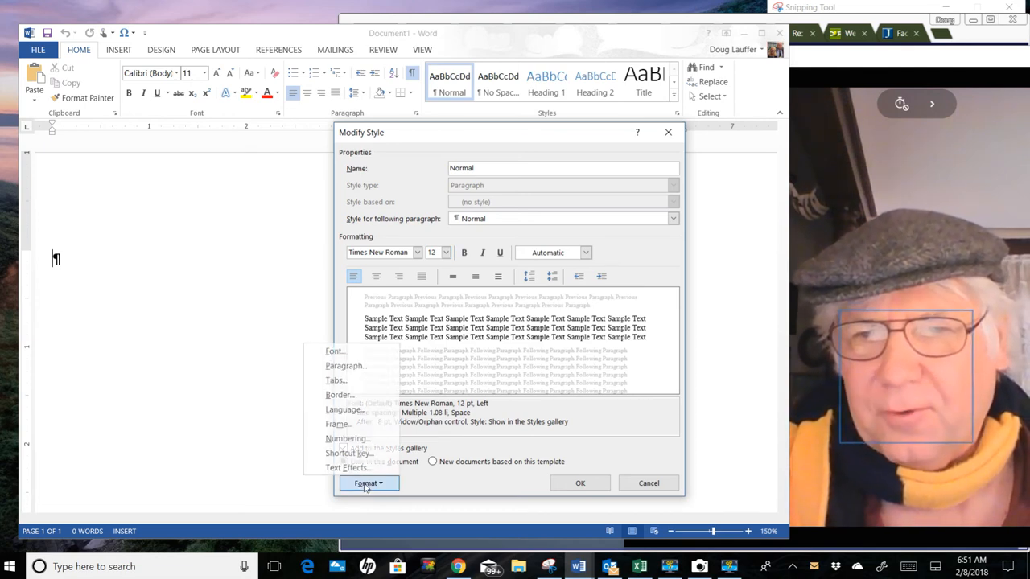
{"action": "left_click", "coordinate": [352, 373]}
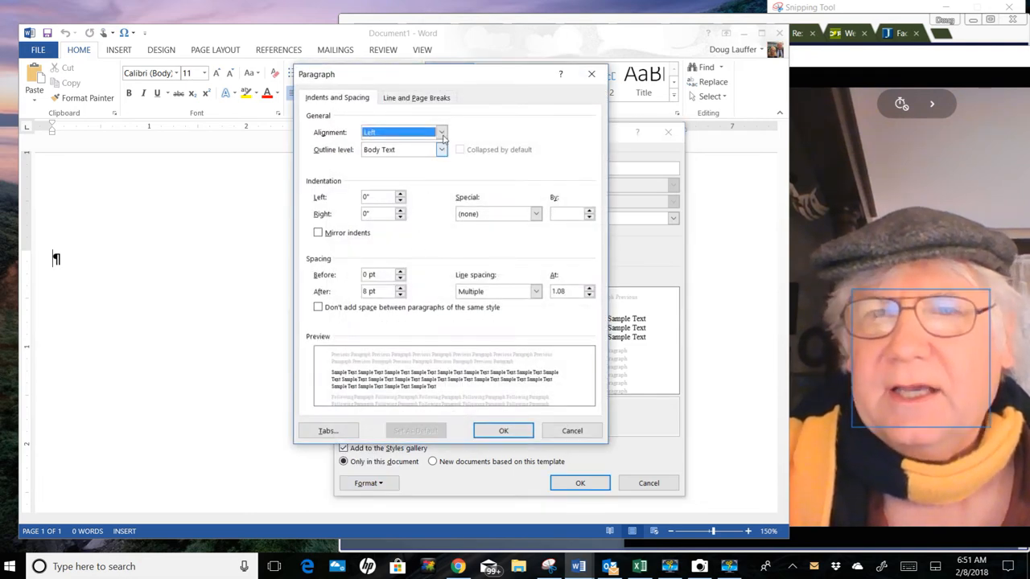
{"action": "left_click_drag", "start_coordinate": [419, 83], "coordinate": [445, 90]}
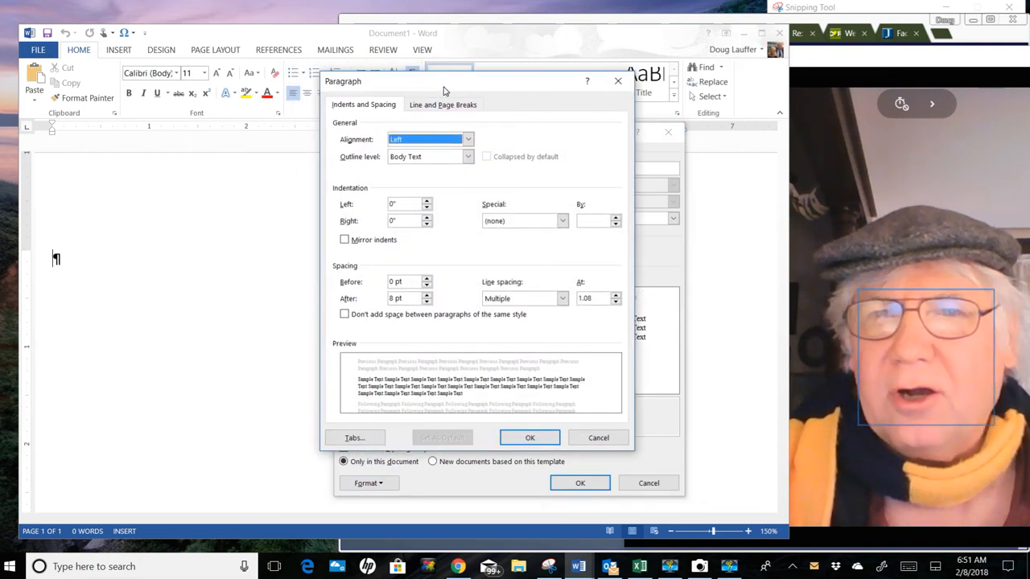
{"action": "left_click", "coordinate": [462, 111]}
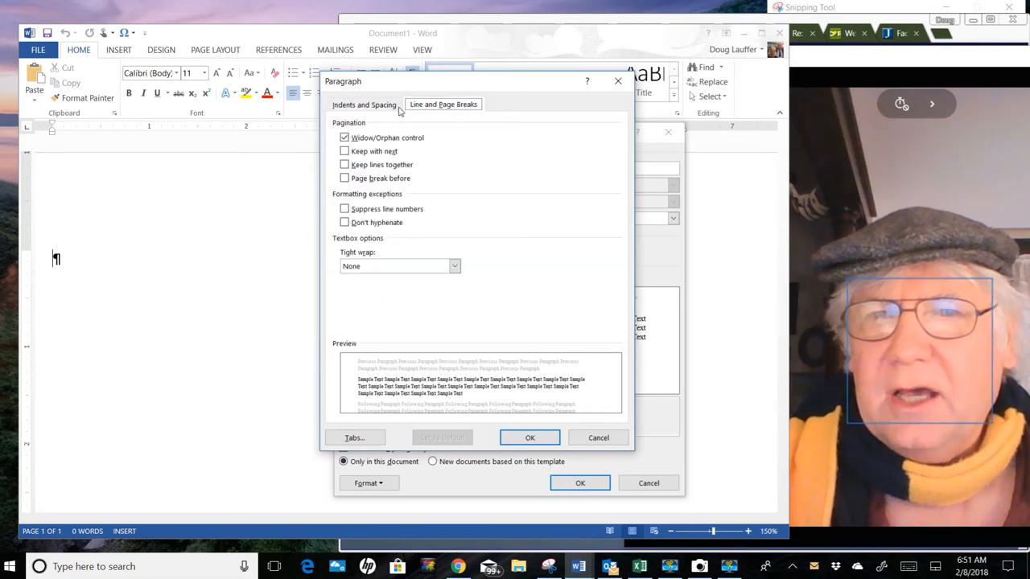
{"action": "left_click", "coordinate": [382, 106]}
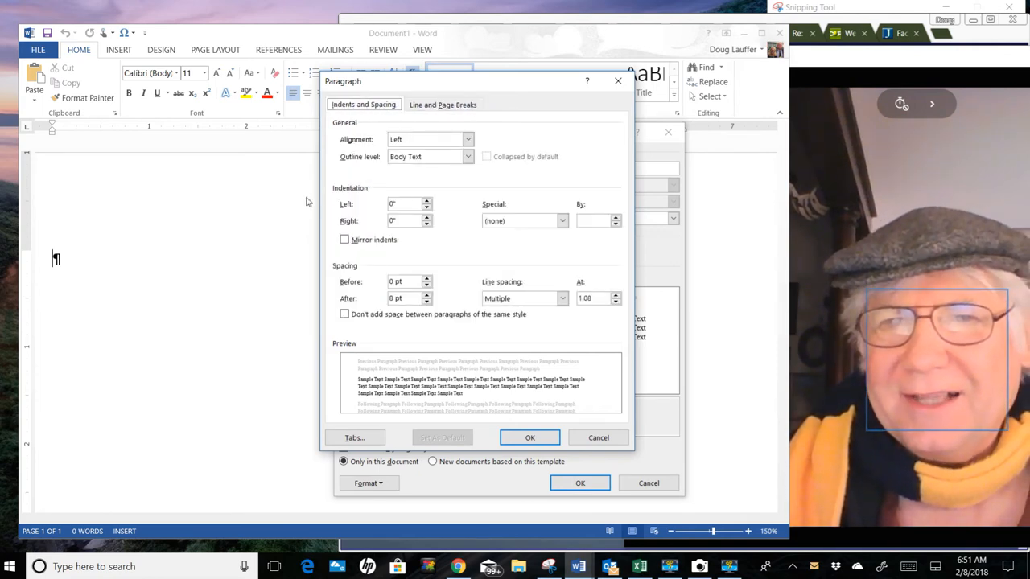
{"action": "left_click", "coordinate": [562, 222]}
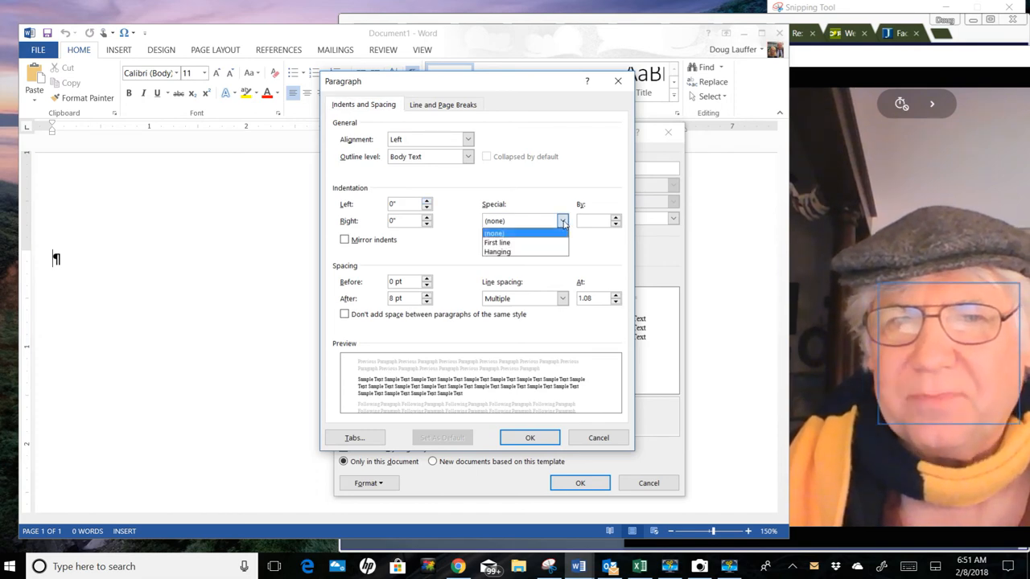
{"action": "left_click", "coordinate": [503, 242]}
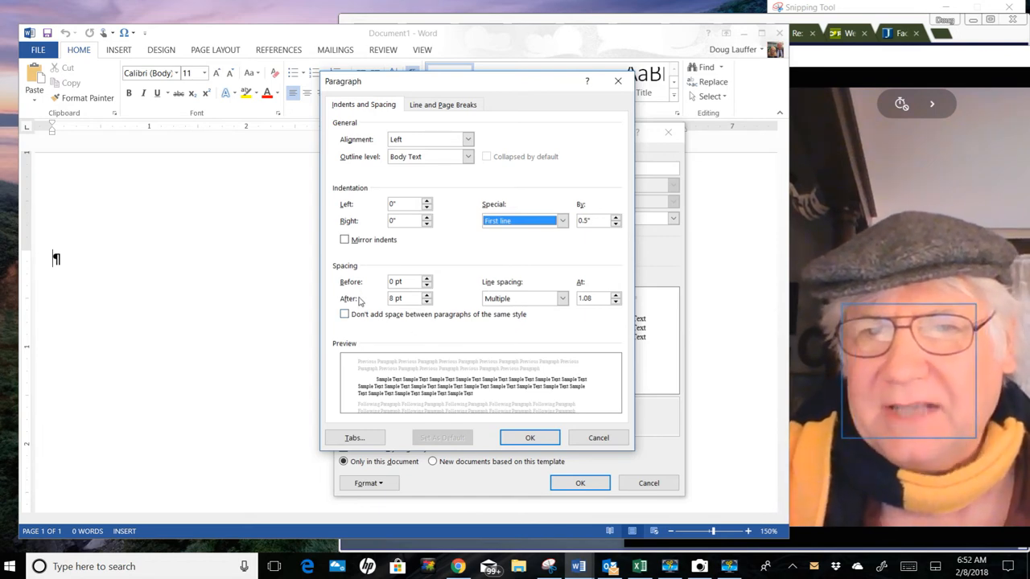
Step: Set the Normal style's spacing after to 0 pt and line spacing to Double, and apply the style changes
{"action": "left_click", "coordinate": [426, 302]}
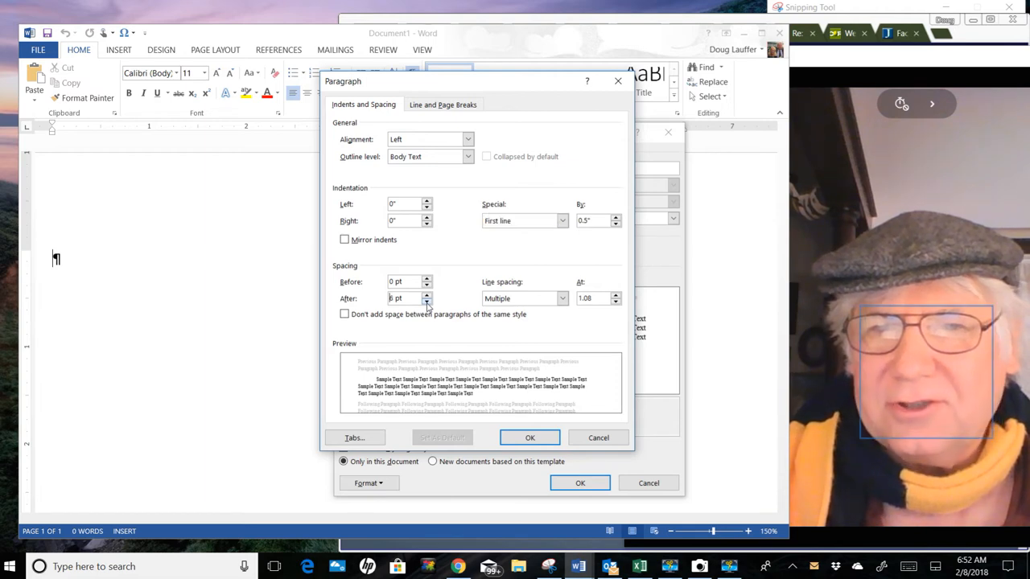
{"action": "left_click", "coordinate": [426, 302]}
{"action": "left_click", "coordinate": [426, 303]}
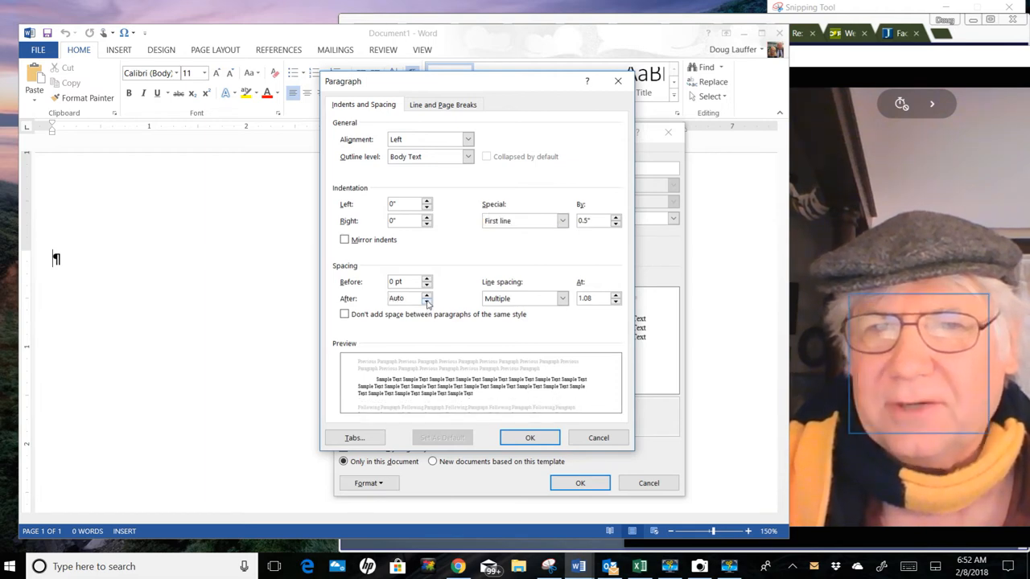
{"action": "left_click", "coordinate": [427, 295]}
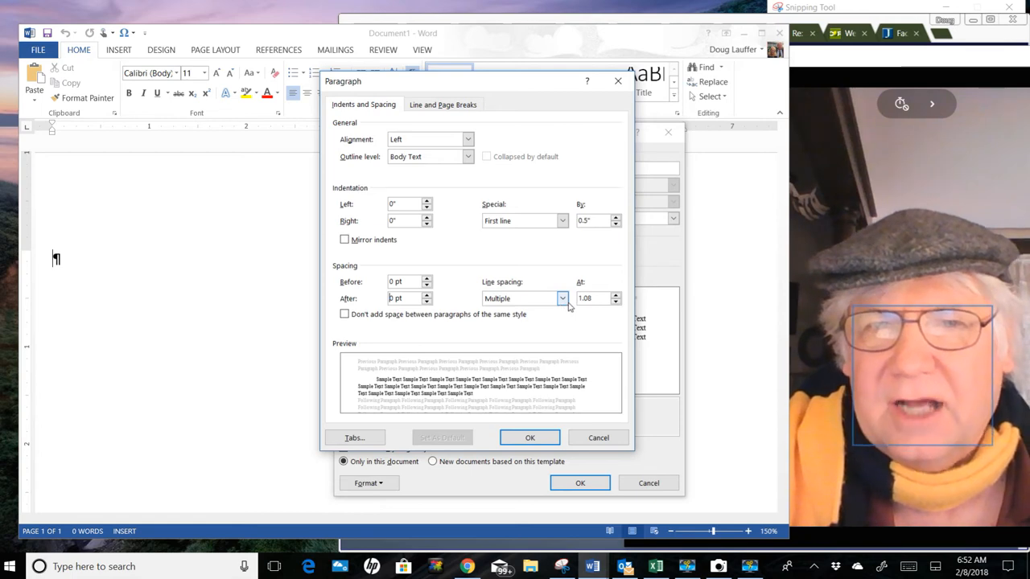
{"action": "left_click", "coordinate": [563, 300]}
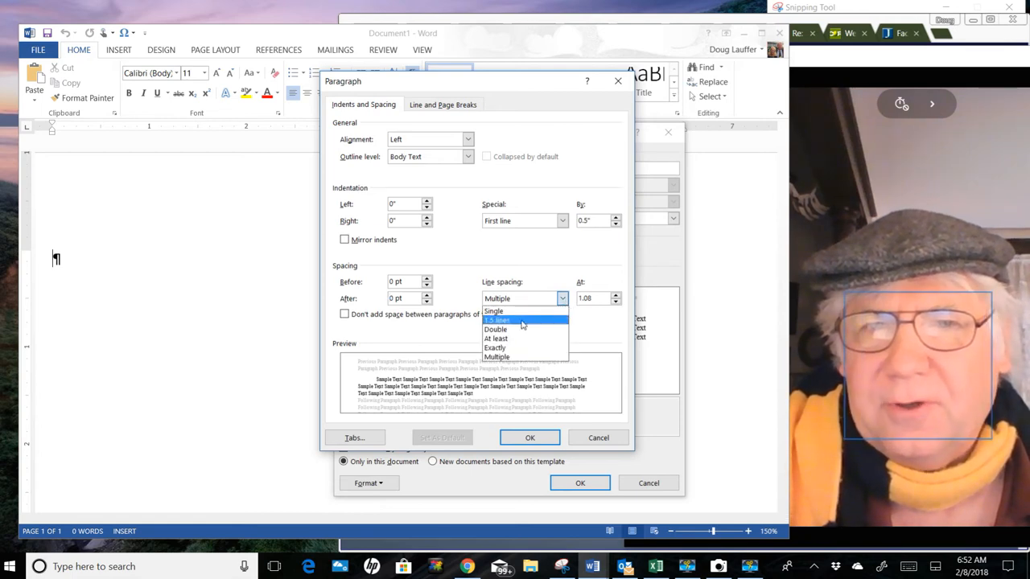
{"action": "left_click", "coordinate": [496, 329]}
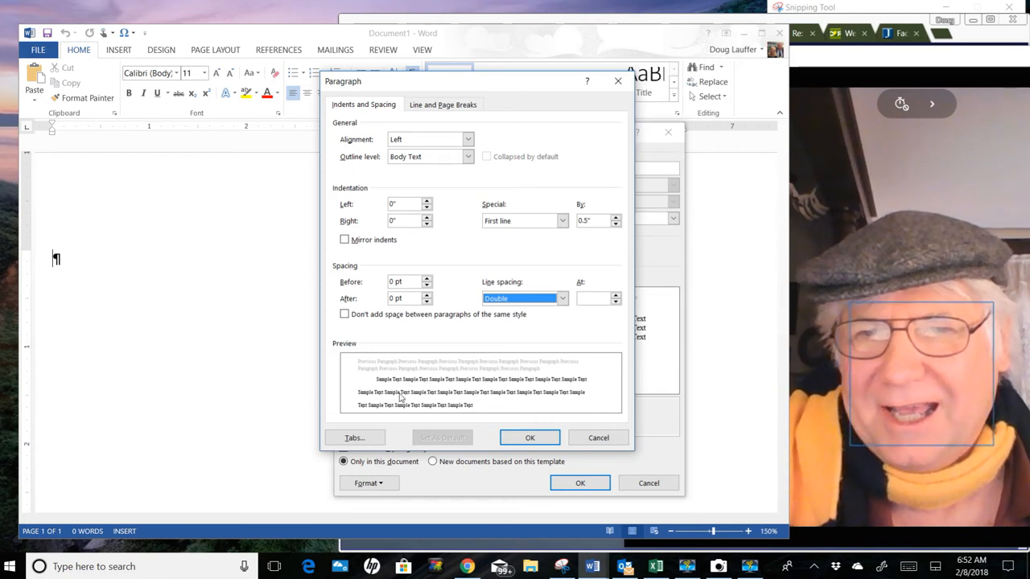
{"action": "left_click", "coordinate": [530, 441]}
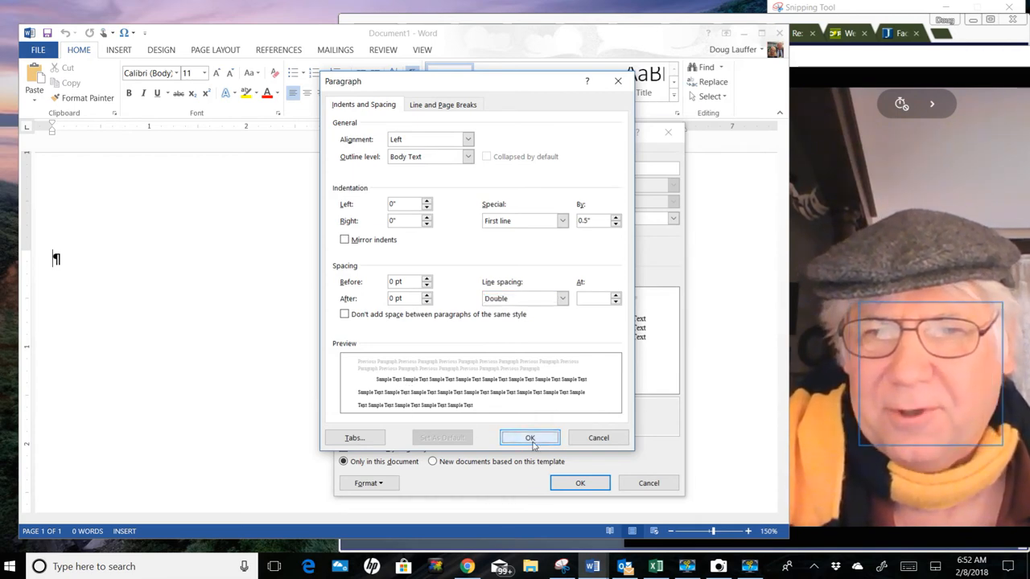
{"action": "left_click", "coordinate": [579, 485]}
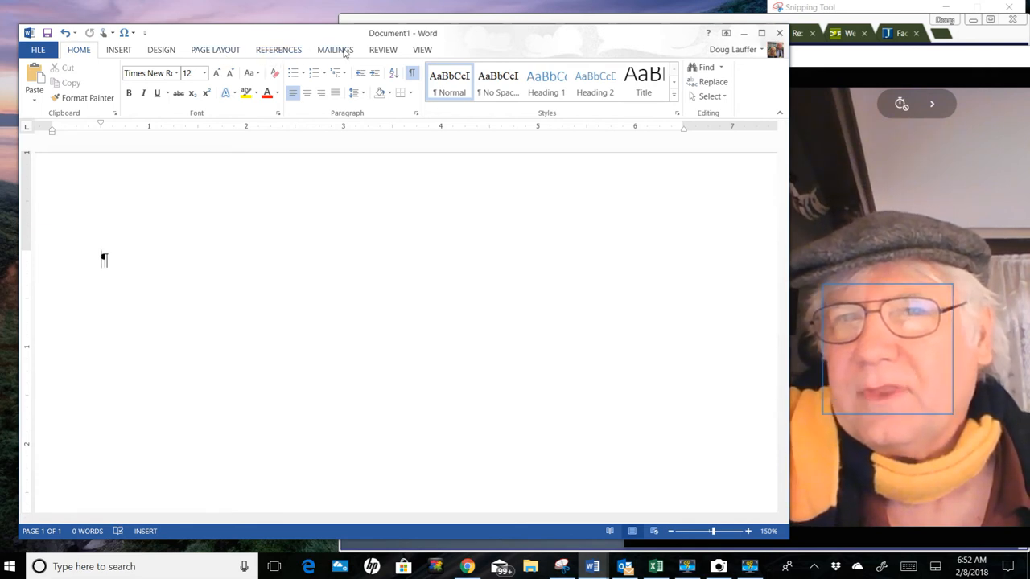
Step: Try switching the ruler, gridlines and Navigation Pane on and off, leaving only the ruler displayed
{"action": "left_click", "coordinate": [423, 51]}
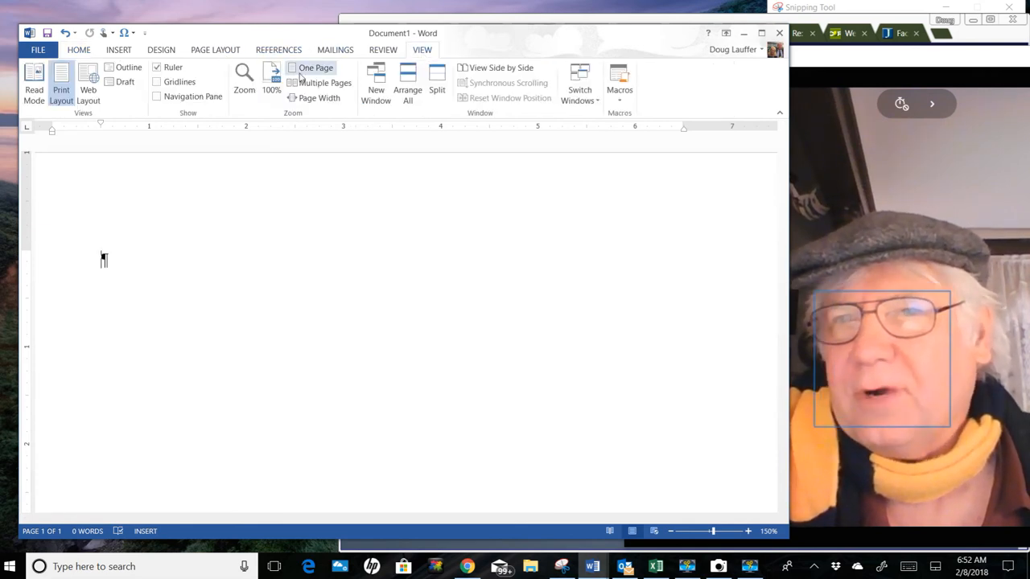
{"action": "left_click", "coordinate": [156, 68]}
{"action": "left_click", "coordinate": [156, 67]}
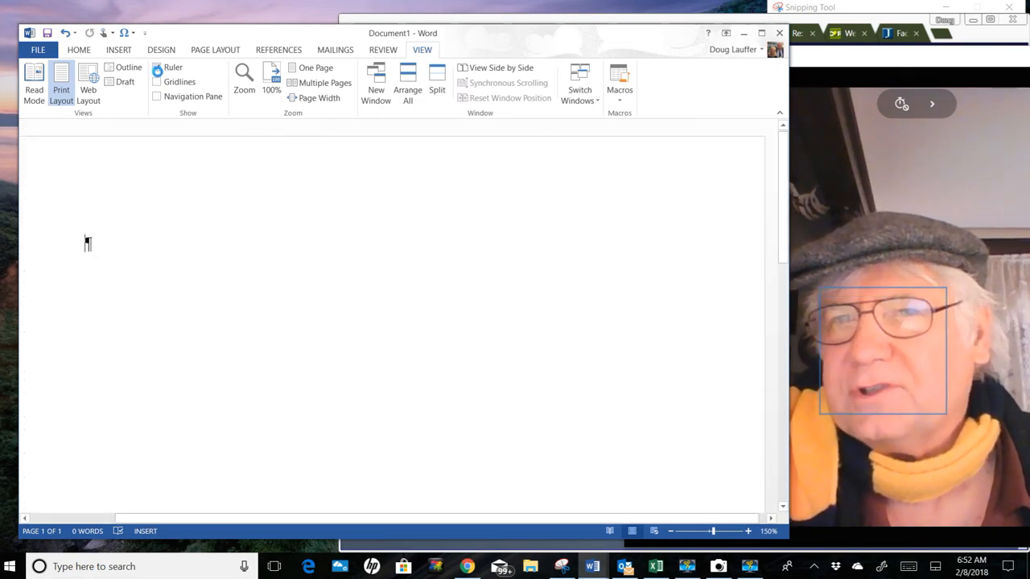
{"action": "left_click", "coordinate": [157, 84]}
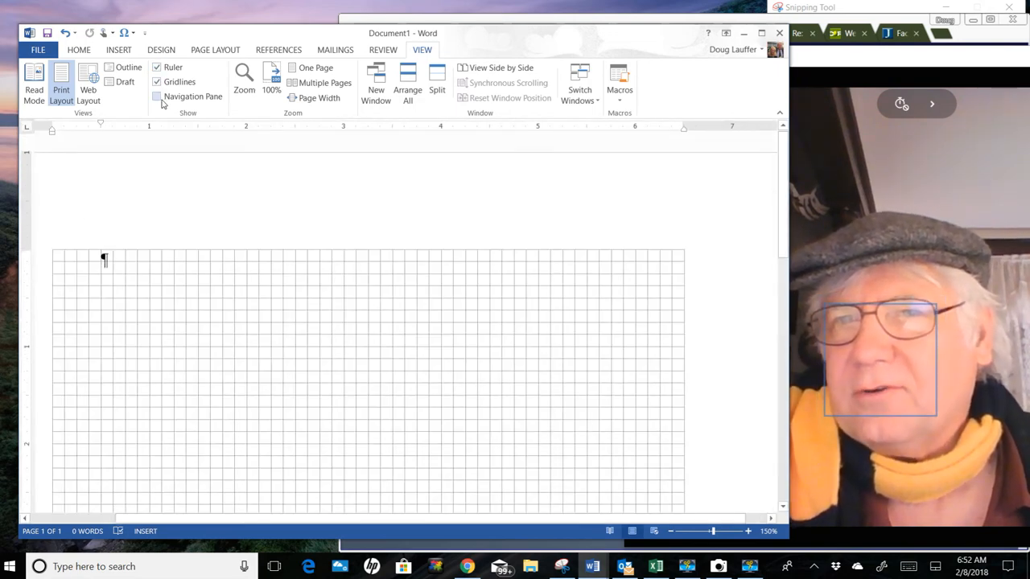
{"action": "left_click", "coordinate": [158, 97]}
{"action": "left_click", "coordinate": [158, 95]}
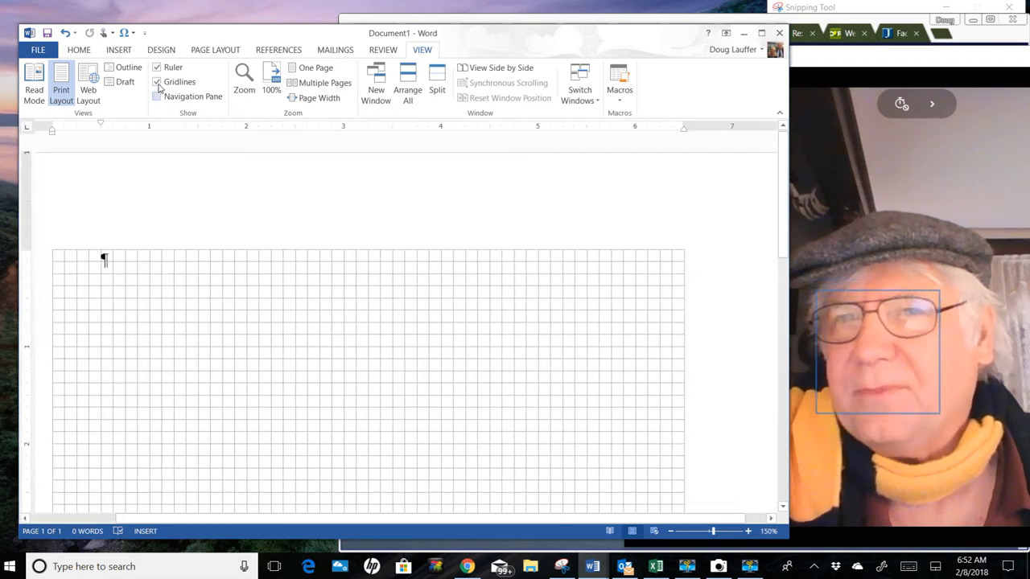
{"action": "left_click", "coordinate": [157, 82]}
{"action": "left_click", "coordinate": [157, 68]}
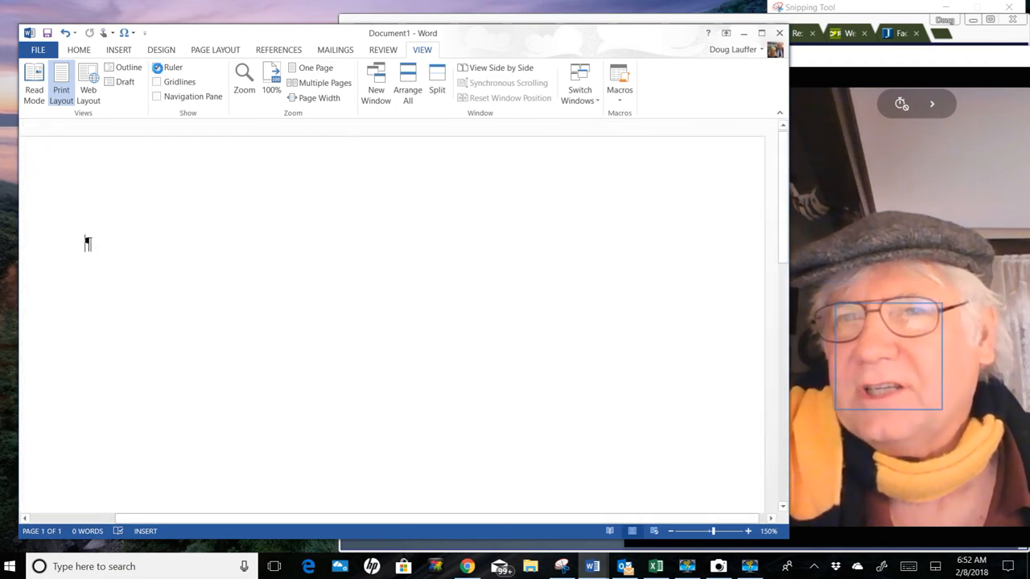
{"action": "left_click", "coordinate": [82, 51]}
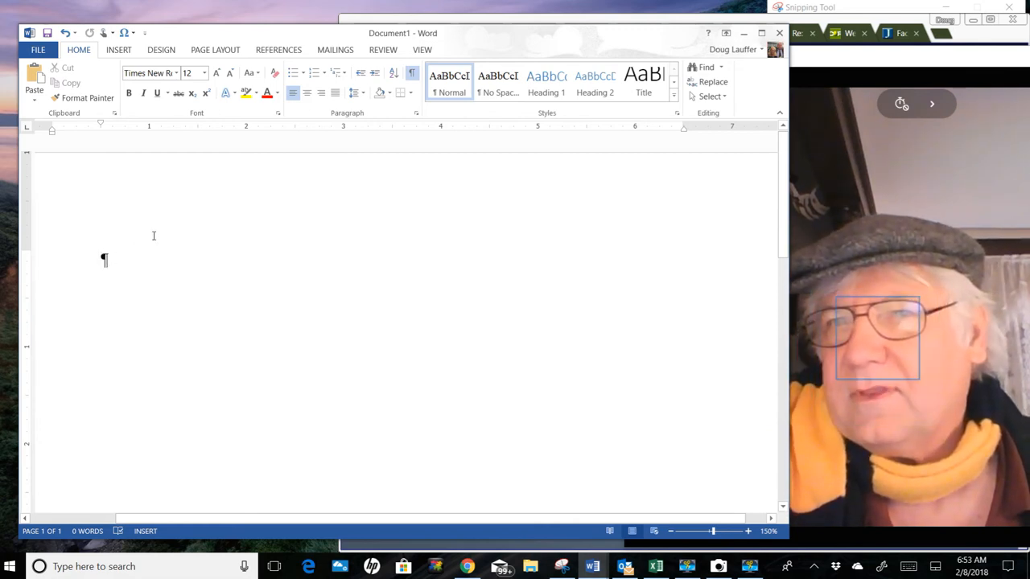
Step: Add two empty paragraphs below the first one and remove the first paragraph's first-line indent
{"action": "key", "text": "Return"}
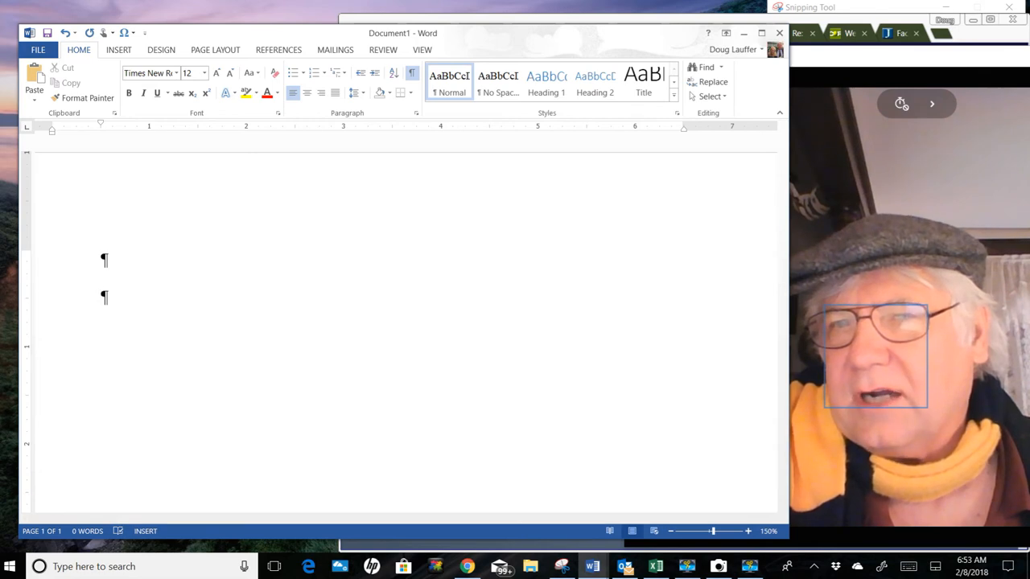
{"action": "key", "text": "Return"}
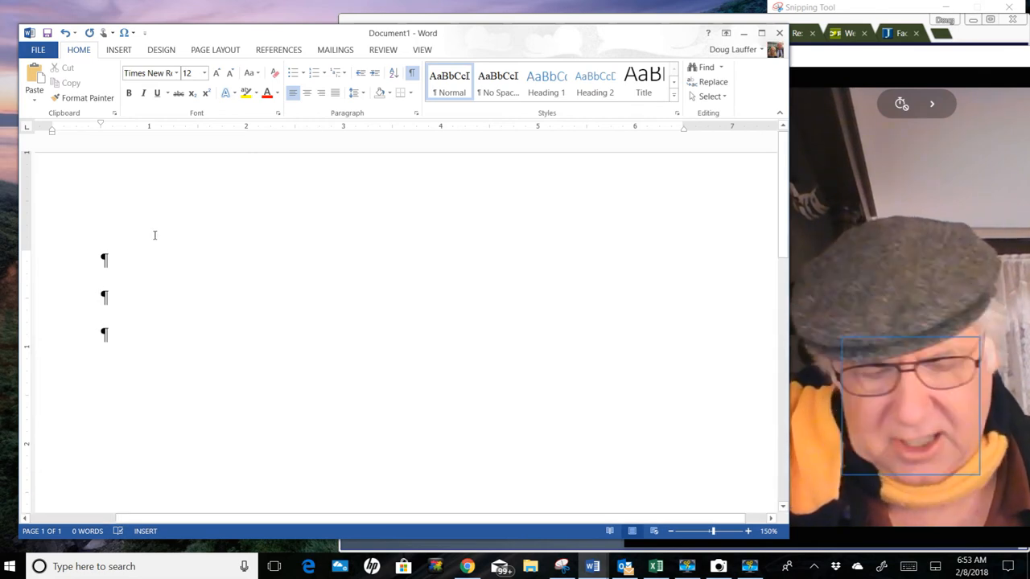
{"action": "key", "text": "Up"}
{"action": "key", "text": "Up"}
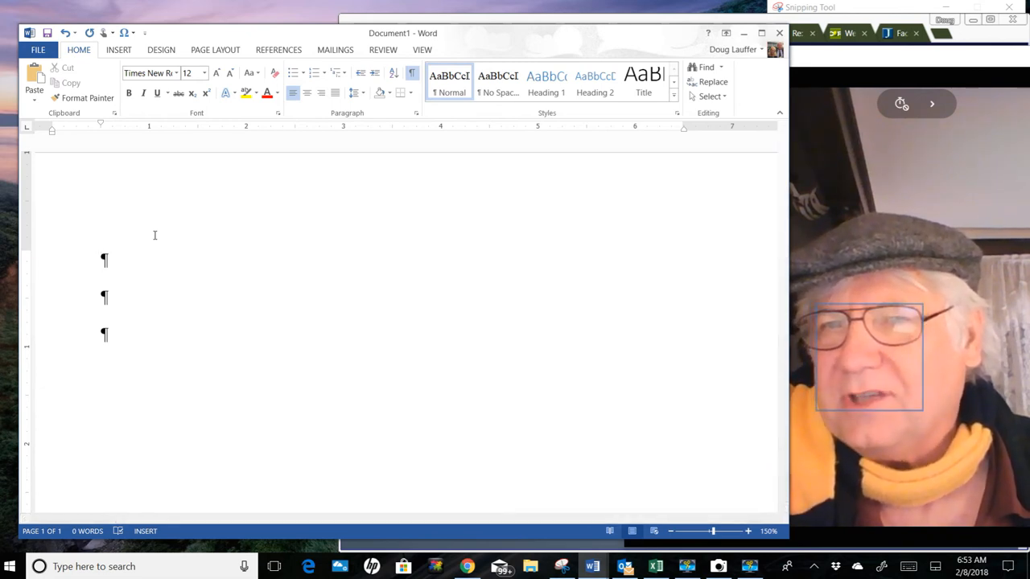
{"action": "key", "text": "BackSpace"}
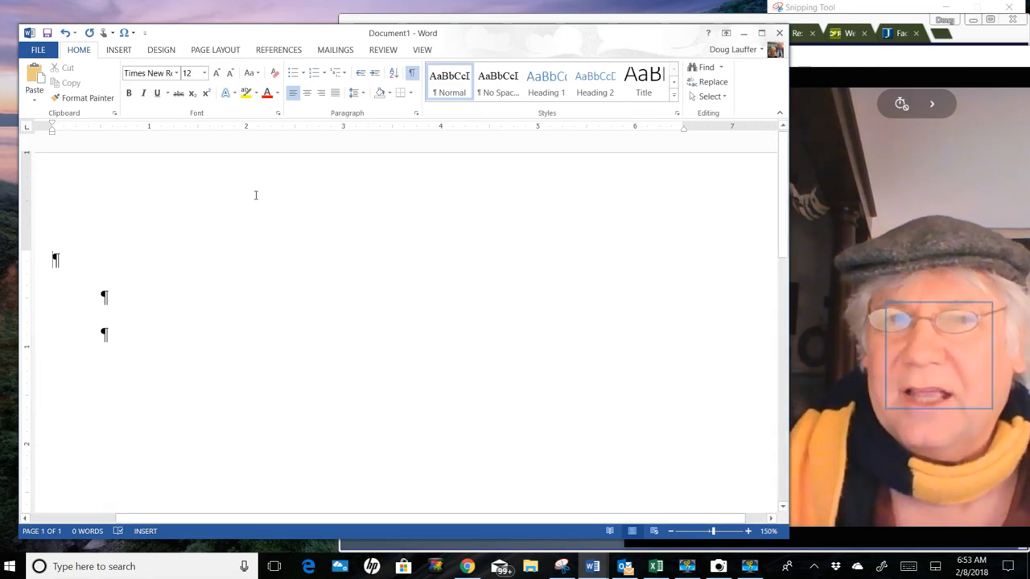
Step: Open the page header for editing, right-align it, and enter the author's surname followed by a space
{"action": "double_click", "coordinate": [256, 195]}
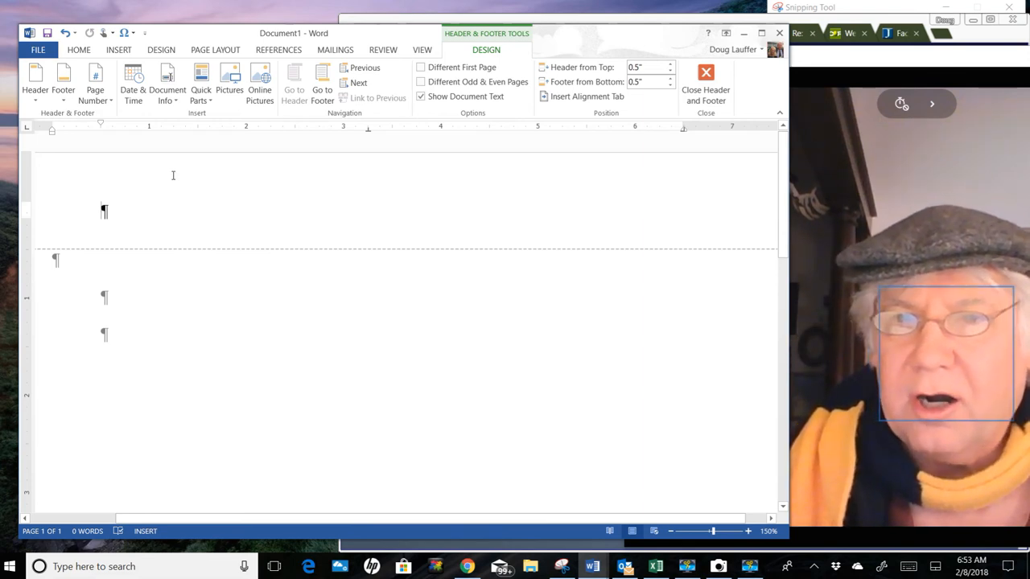
{"action": "key", "text": "ctrl+r"}
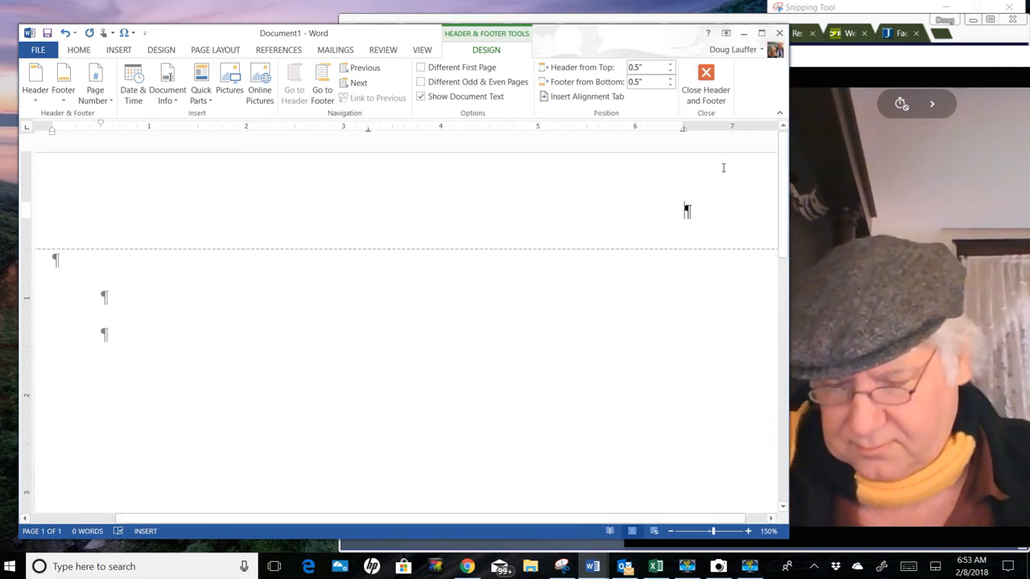
{"action": "type", "text": "Lauffer"}
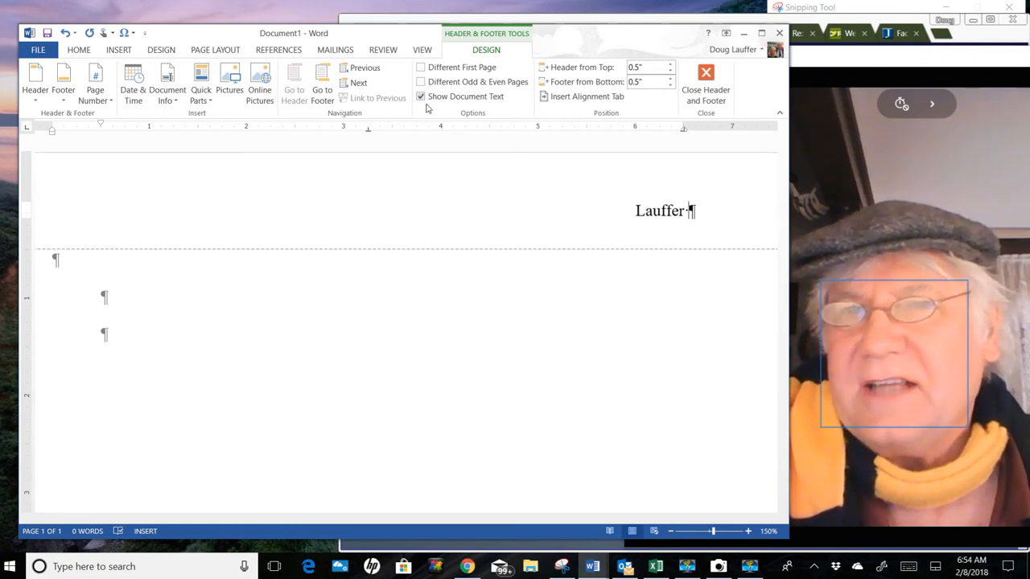
Step: Insert an automatic Page field after the surname in the header and return to the document body
{"action": "left_click", "coordinate": [200, 96]}
{"action": "left_click", "coordinate": [199, 93]}
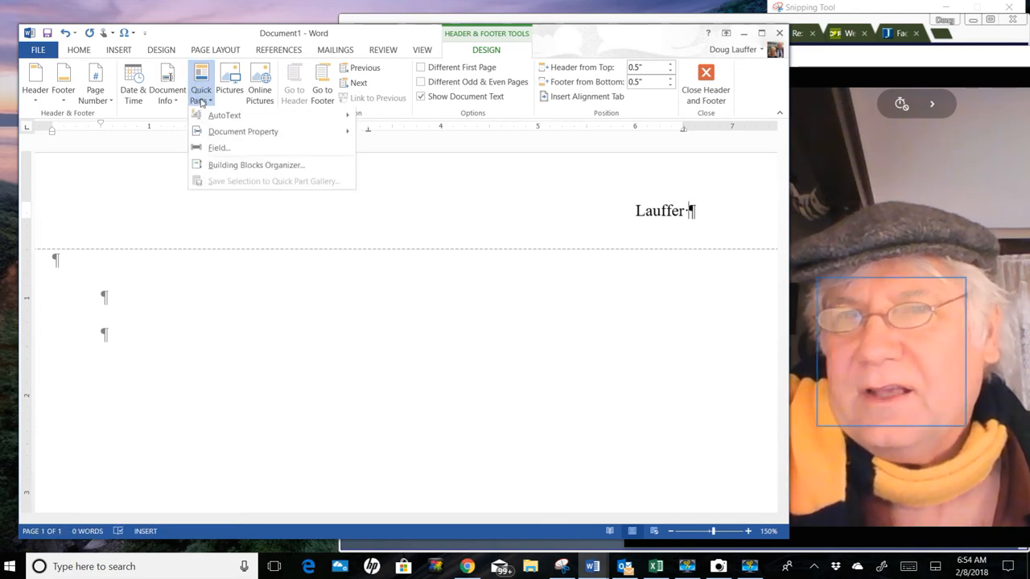
{"action": "left_click", "coordinate": [216, 152]}
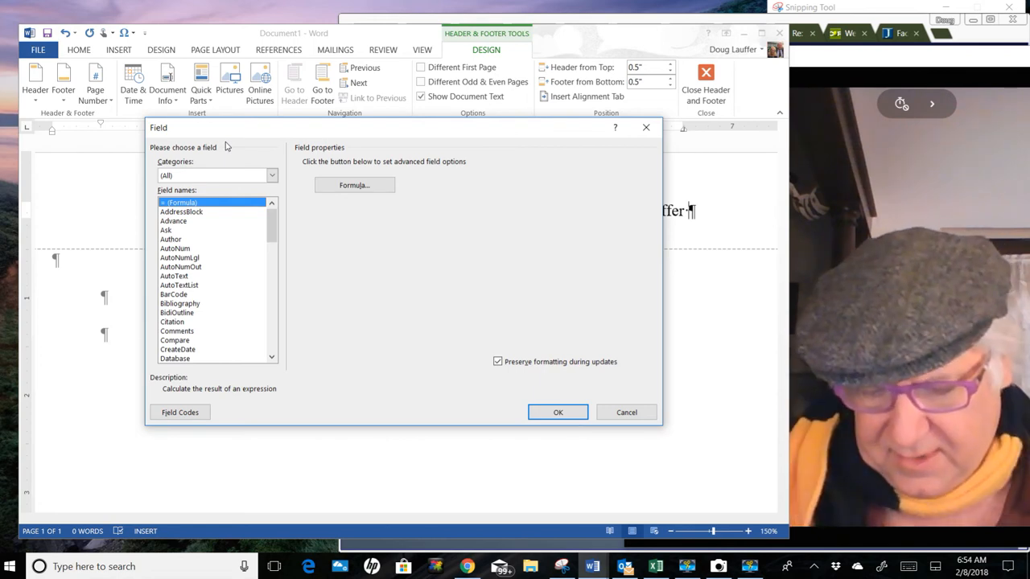
{"action": "key", "text": "p"}
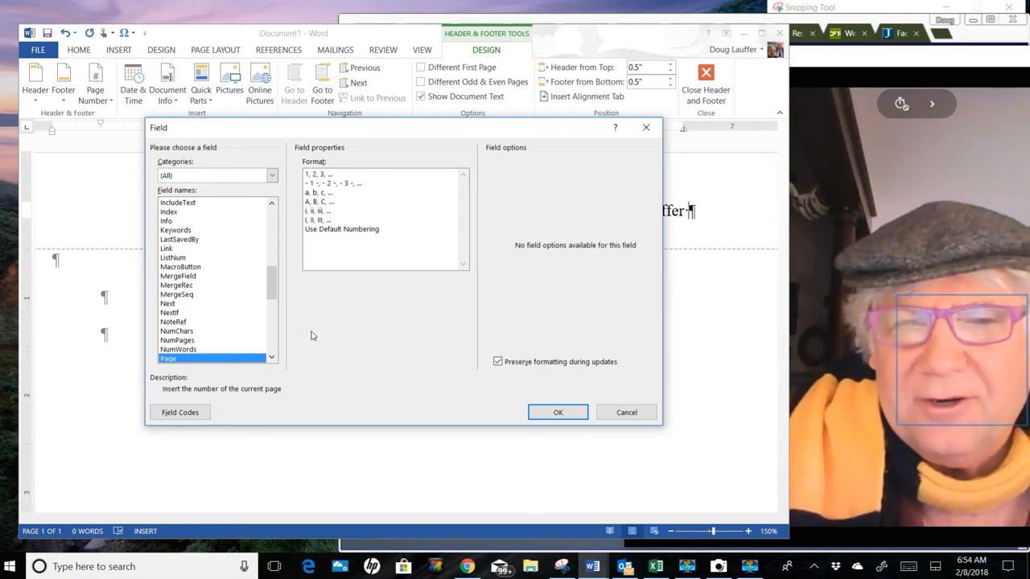
{"action": "key", "text": "Return"}
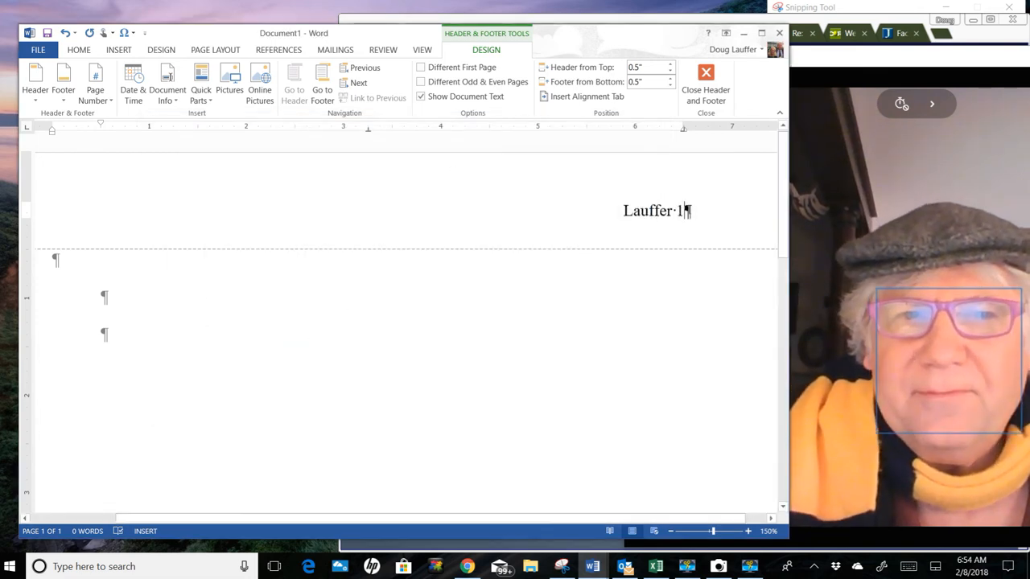
{"action": "left_click", "coordinate": [706, 80]}
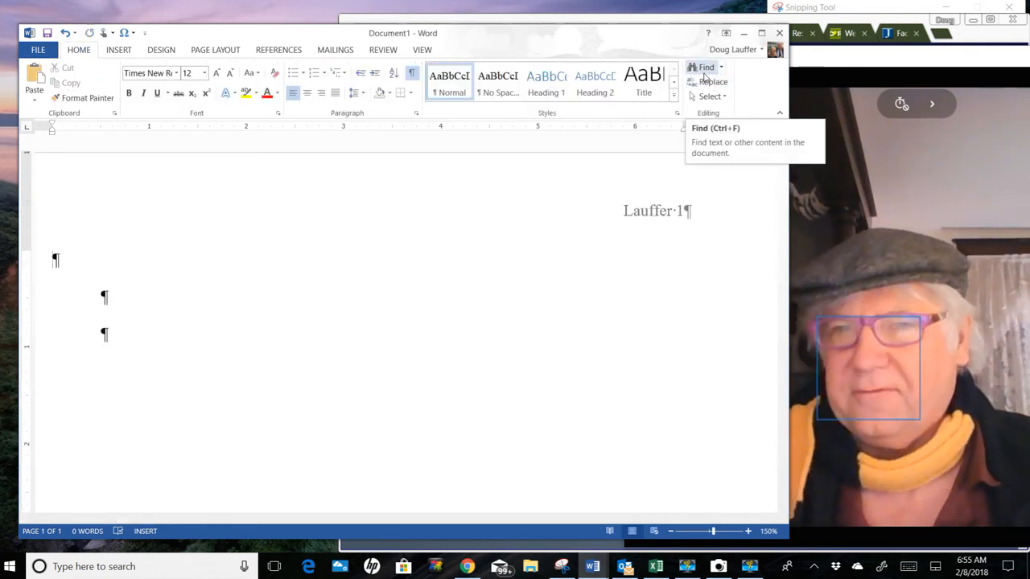
Step: Enter the author's full name on the first line and "Professor" with the professor's full name on the second
{"action": "type", "text": "Doug"}
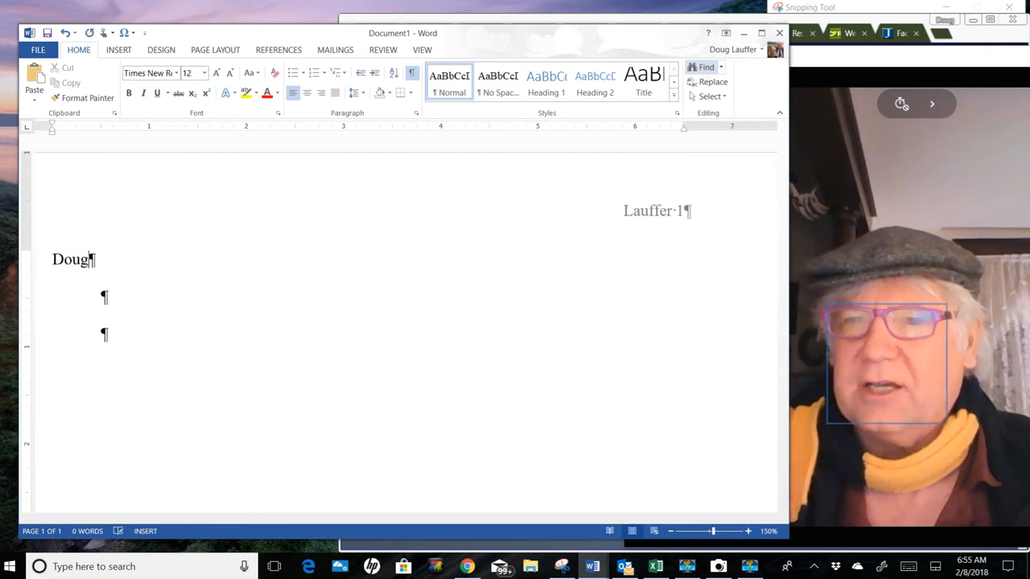
{"action": "type", "text": " Lauffer"}
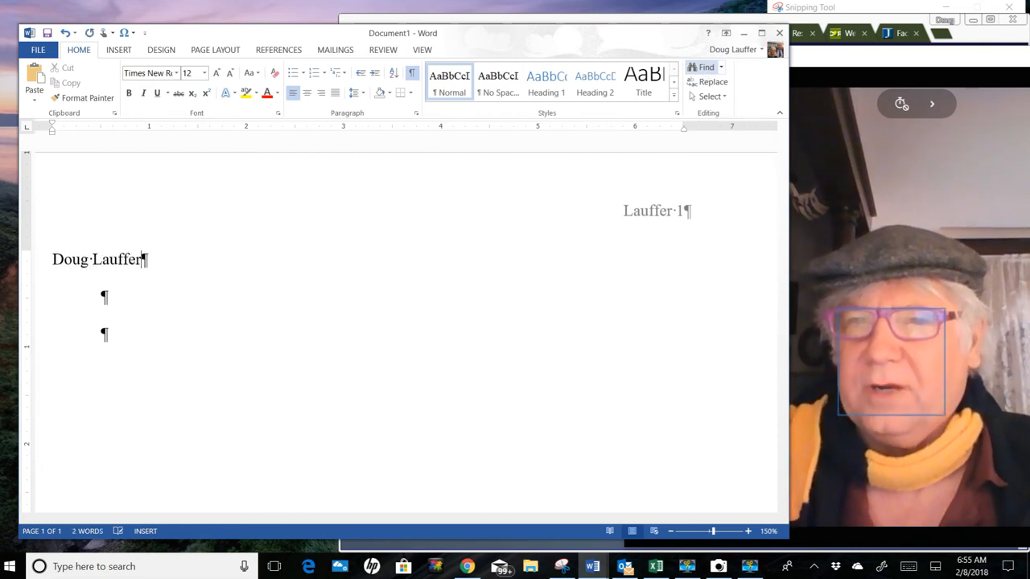
{"action": "key", "text": "Return"}
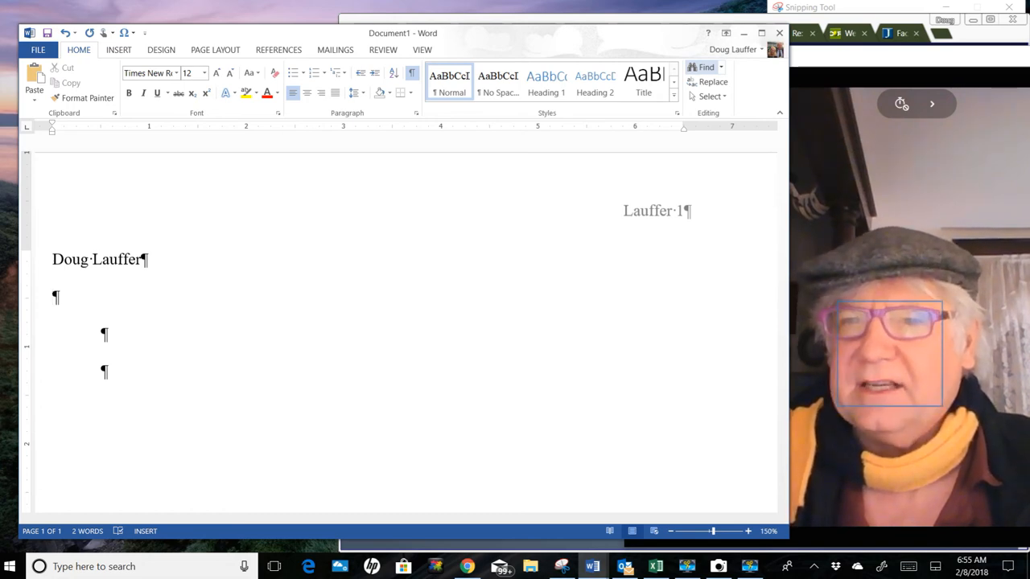
{"action": "type", "text": "Pro"}
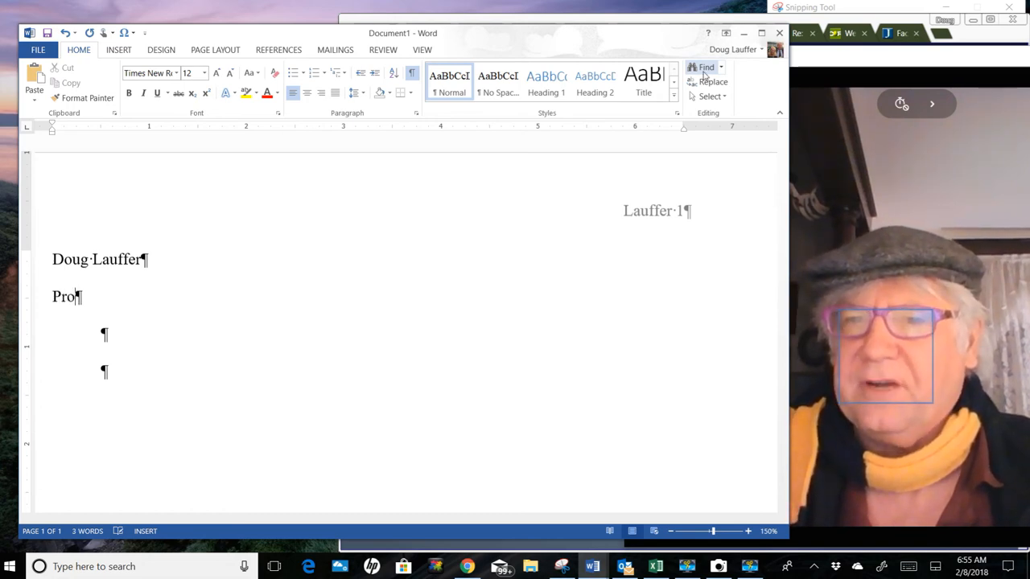
{"action": "type", "text": "fes"}
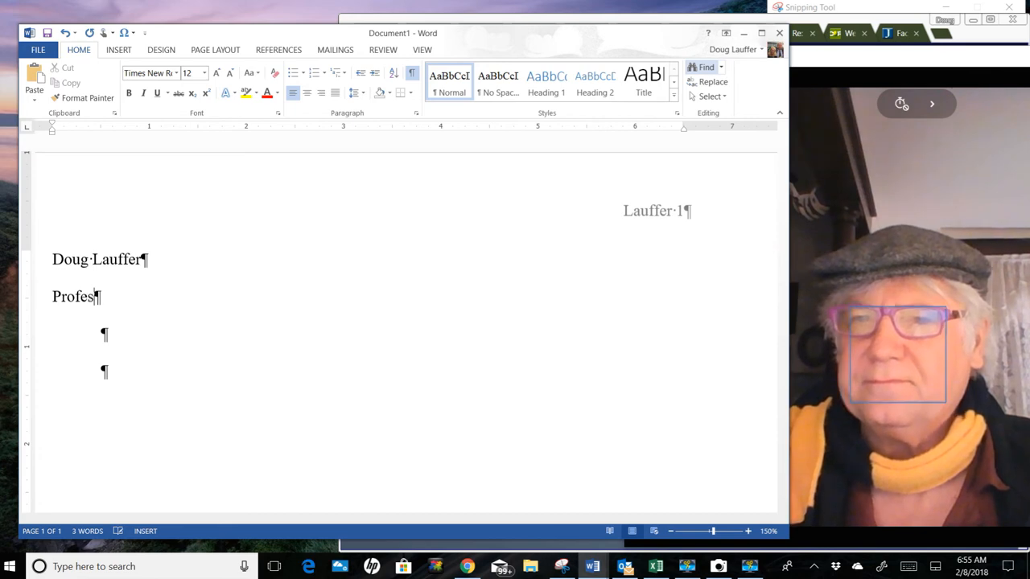
{"action": "type", "text": "sor Doug Lauffer"}
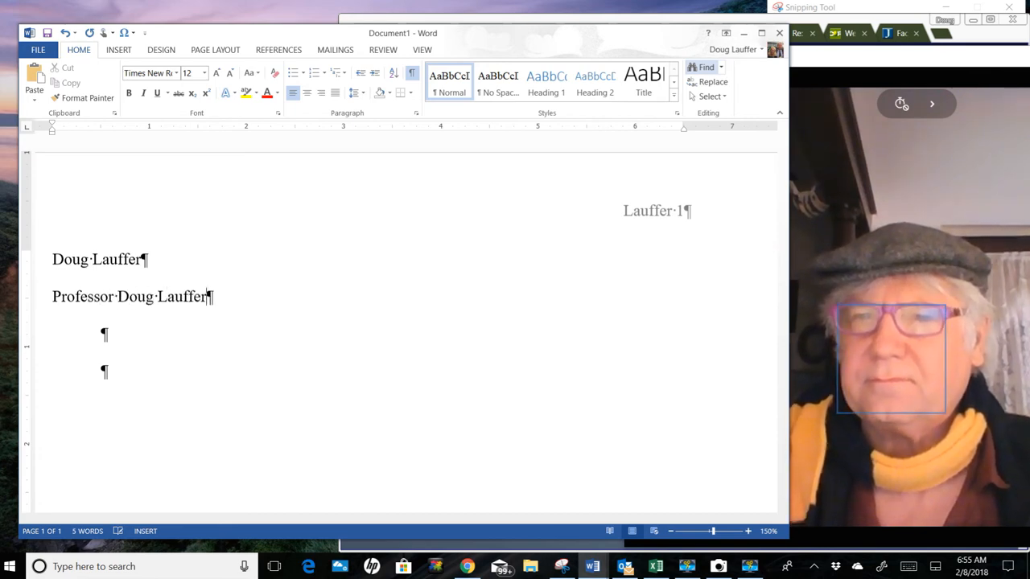
{"action": "key", "text": "Return"}
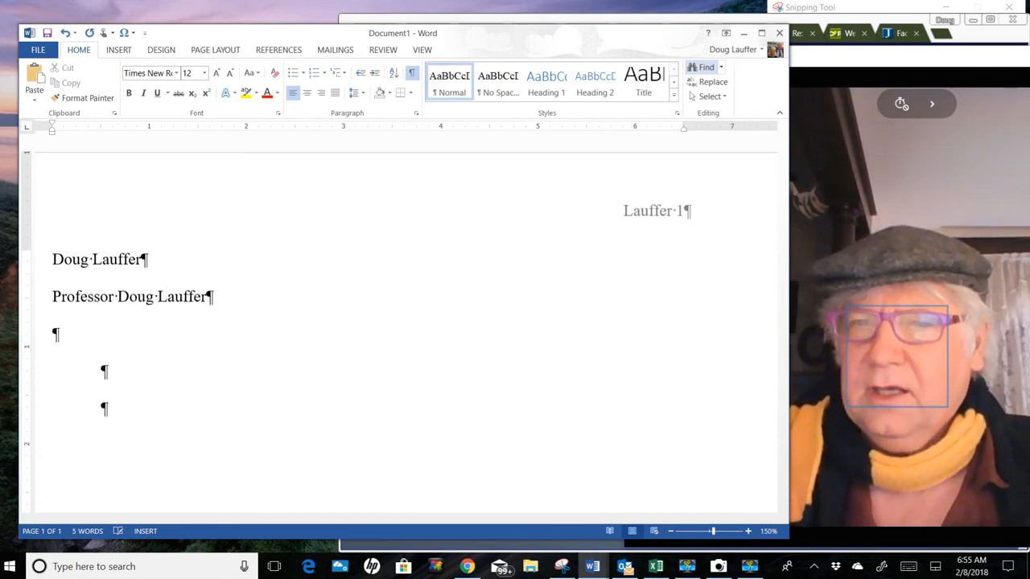
Step: Enter the course name "Information Technology" on the third line and start a new paragraph
{"action": "type", "text": "In"}
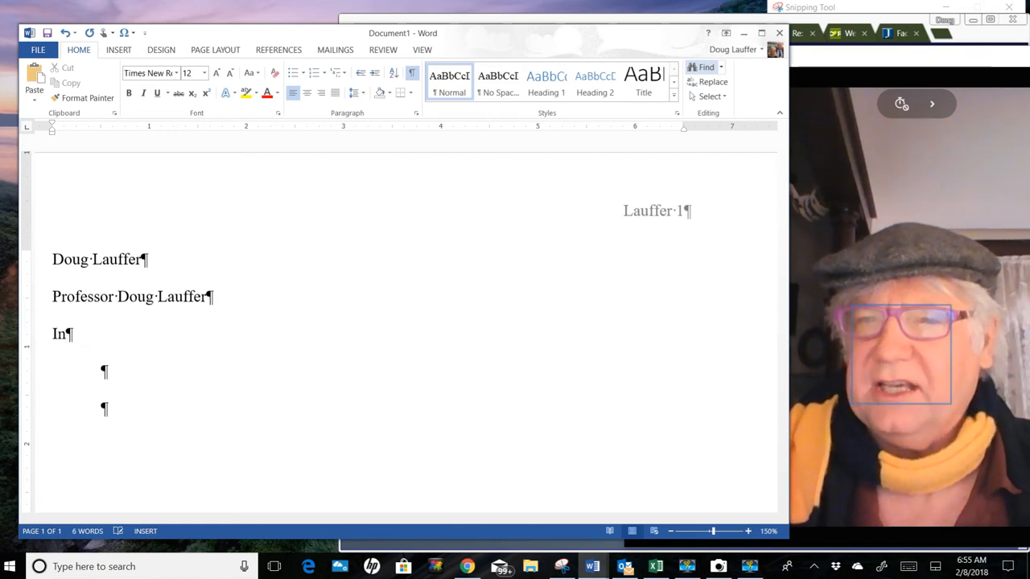
{"action": "type", "text": "formation "}
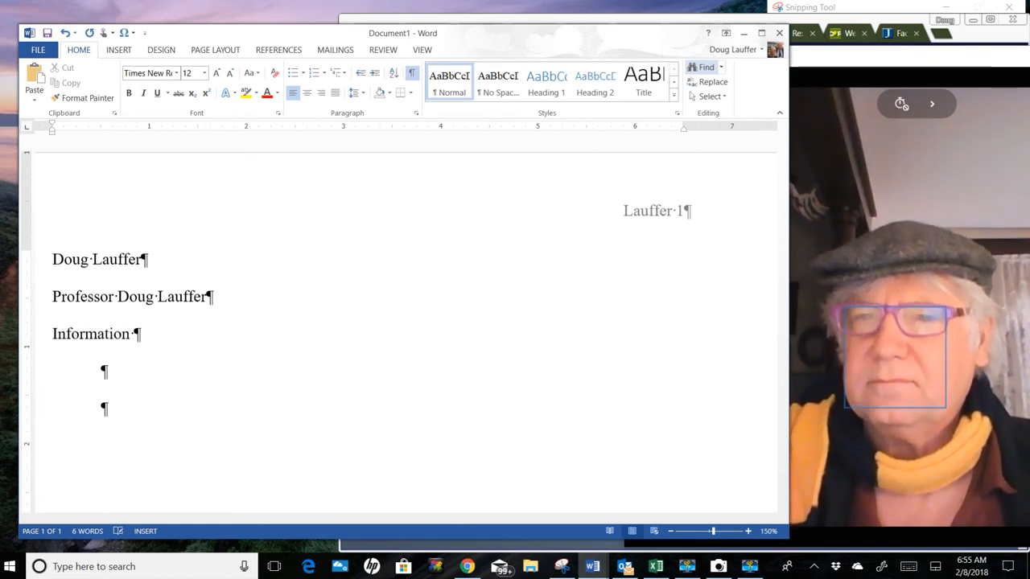
{"action": "type", "text": "Technol"}
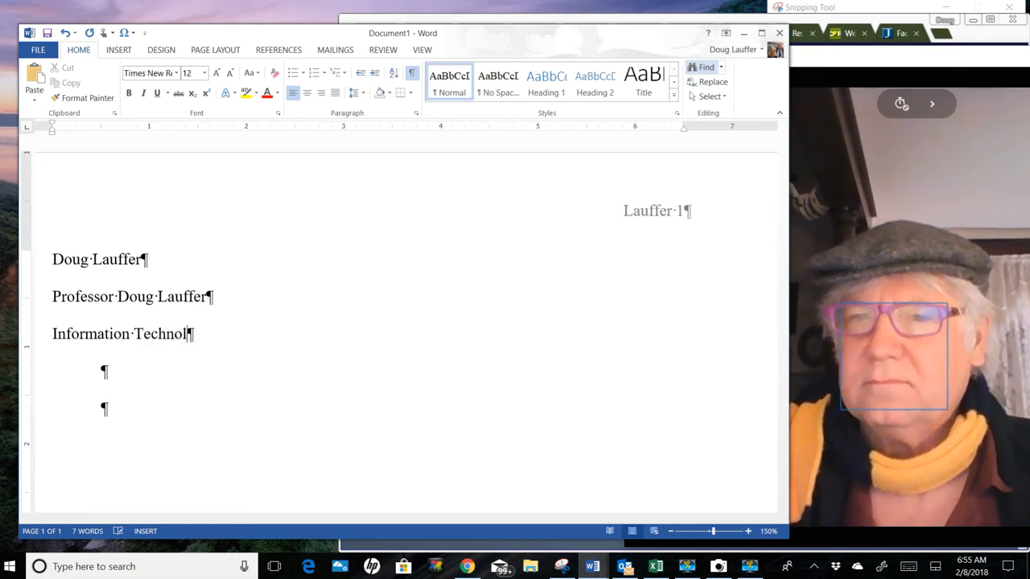
{"action": "type", "text": "ogy"}
{"action": "key", "text": "Return"}
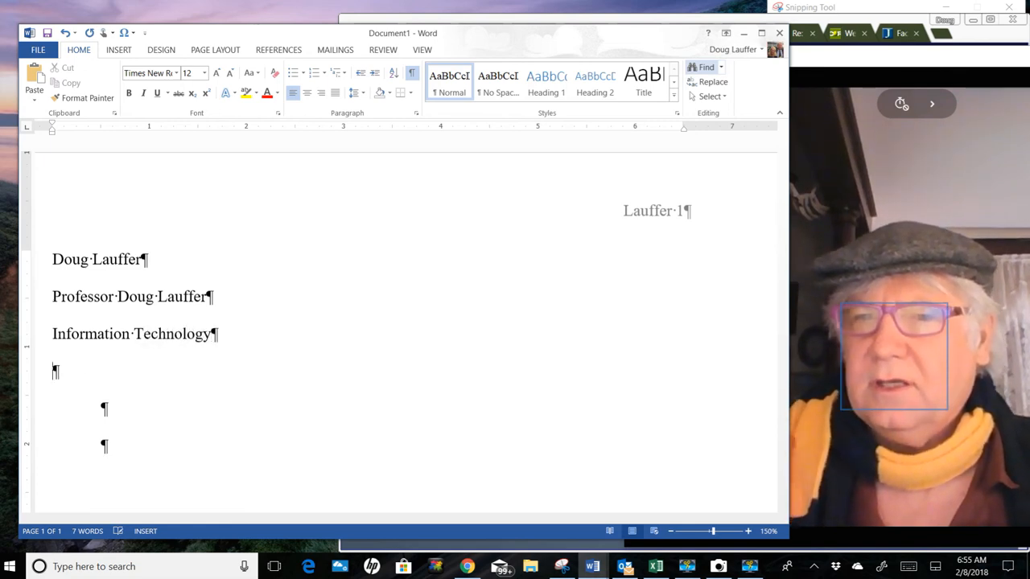
Step: Enter the date "February 8, 2018" on the fourth line and start a new paragraph below it
{"action": "type", "text": "Fe"}
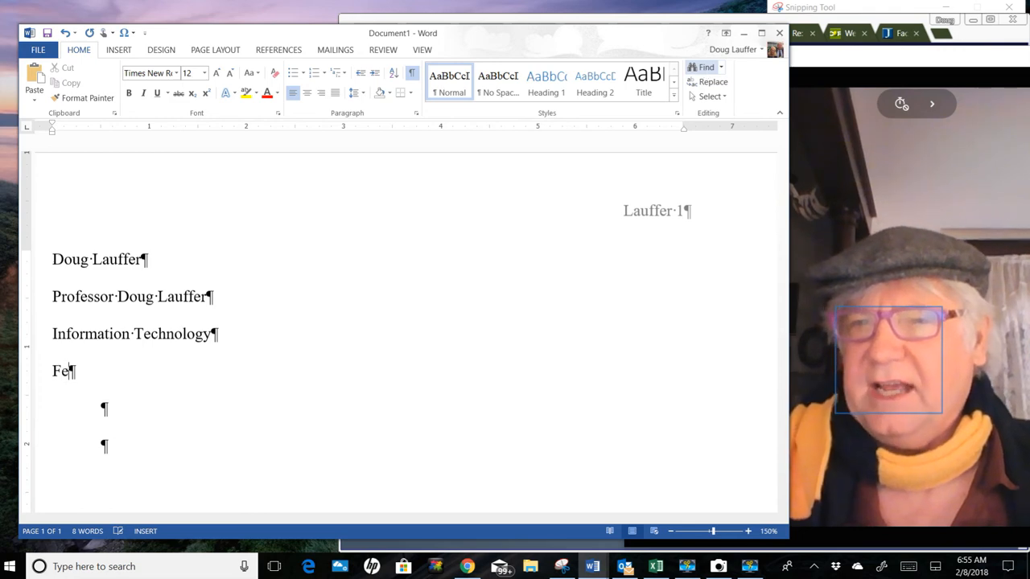
{"action": "type", "text": "br"}
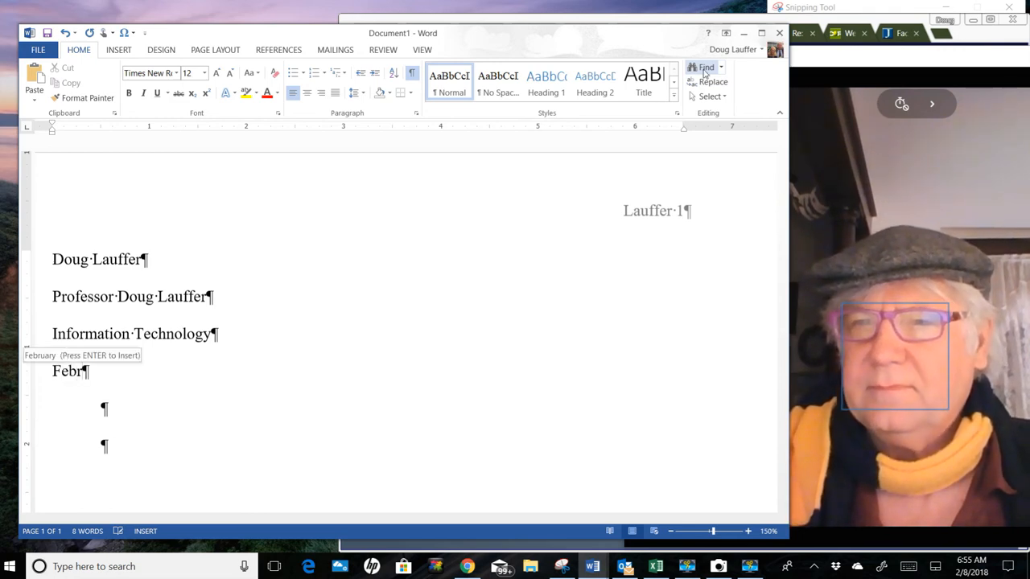
{"action": "key", "text": "Return"}
{"action": "key", "text": "Return"}
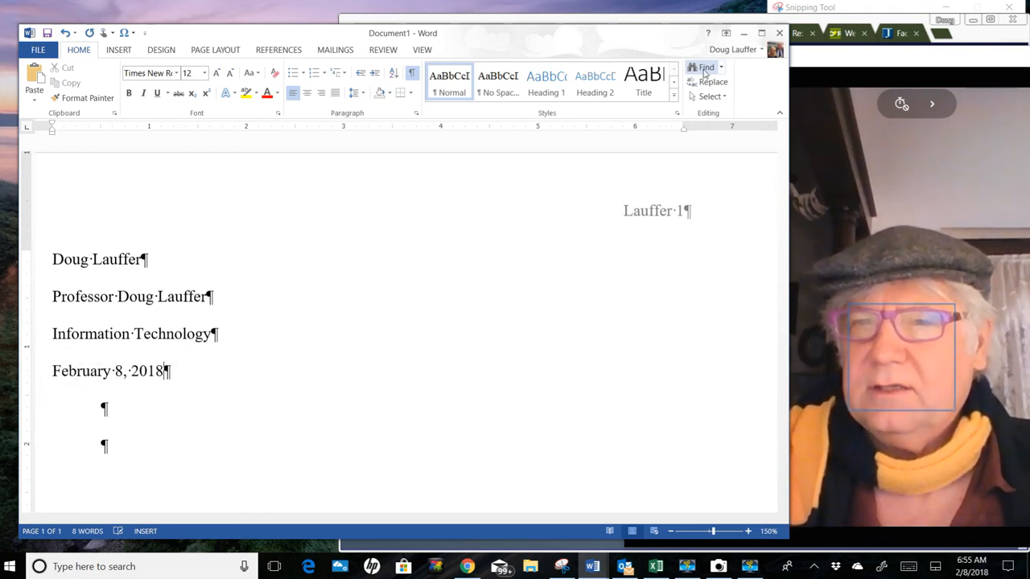
{"action": "key", "text": "Return"}
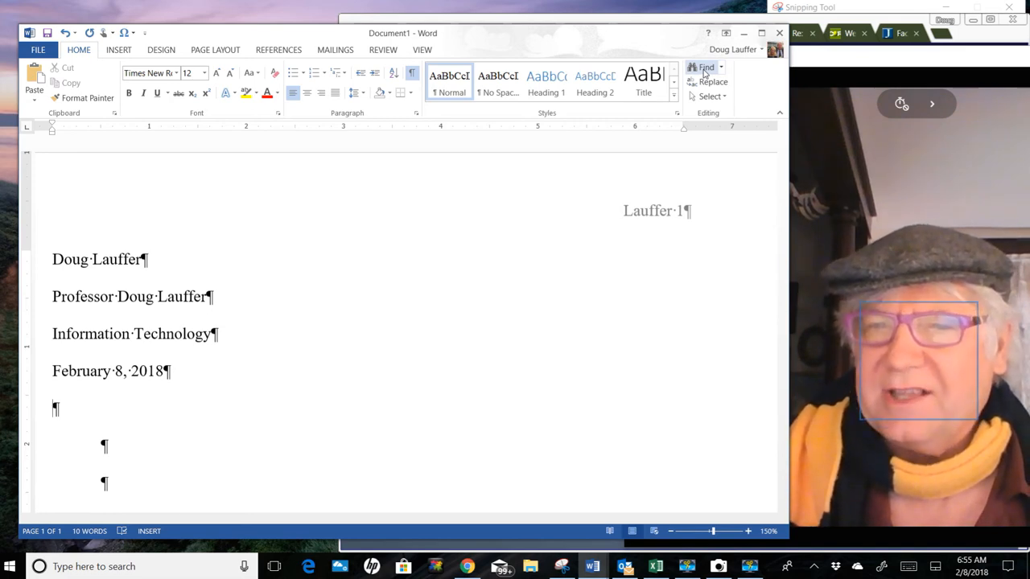
Step: Center the paragraph below the date and enter the title "My First MLA Paper"
{"action": "key", "text": "ctrl+e"}
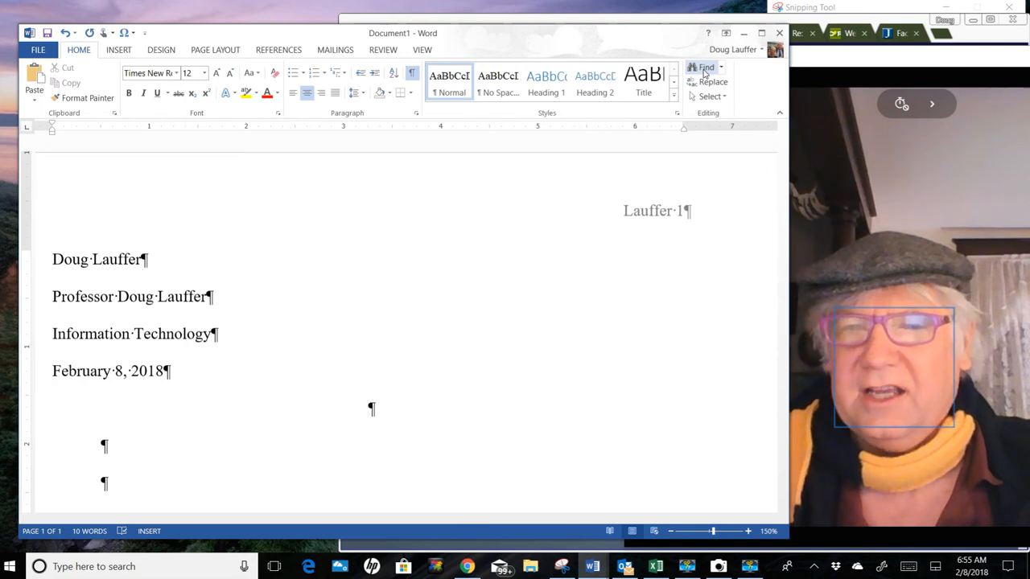
{"action": "type", "text": "M"}
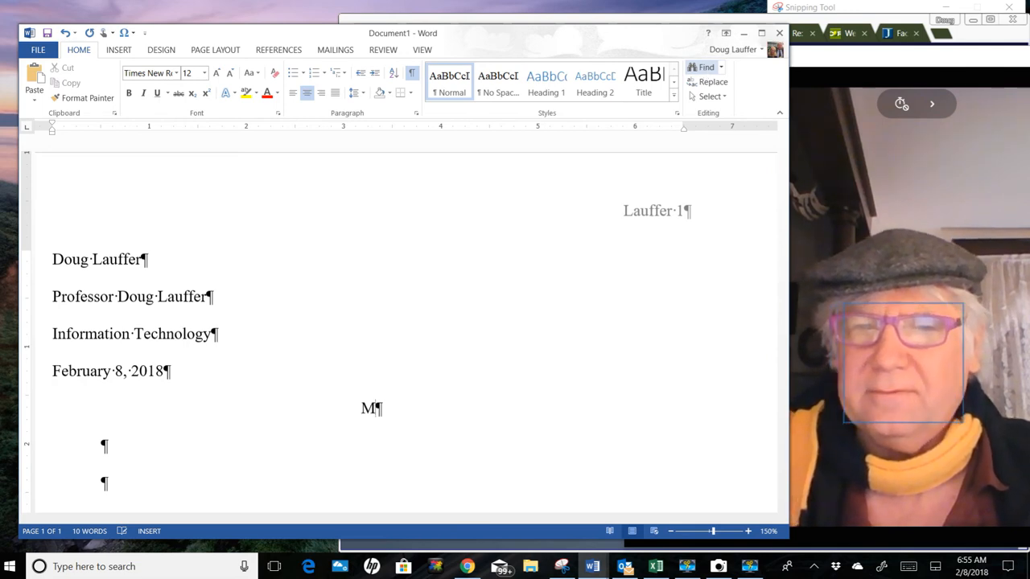
{"action": "type", "text": "y Firs"}
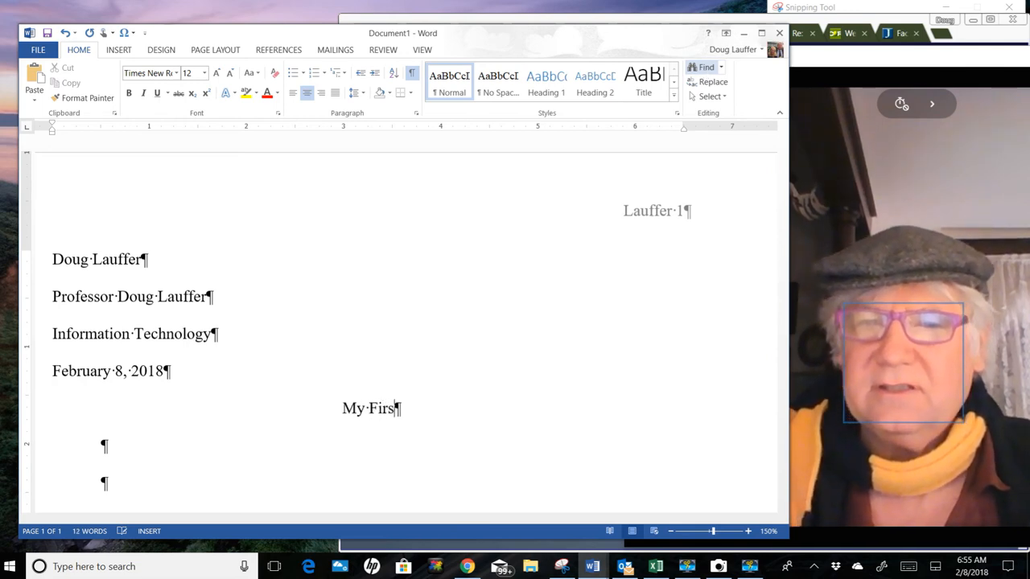
{"action": "type", "text": "t MLA "}
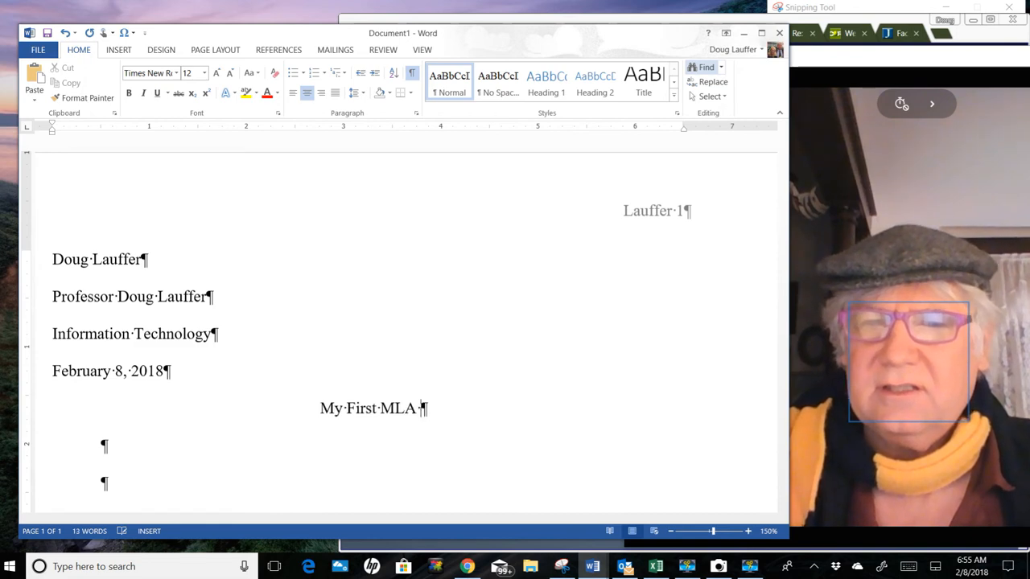
{"action": "type", "text": "Pap"}
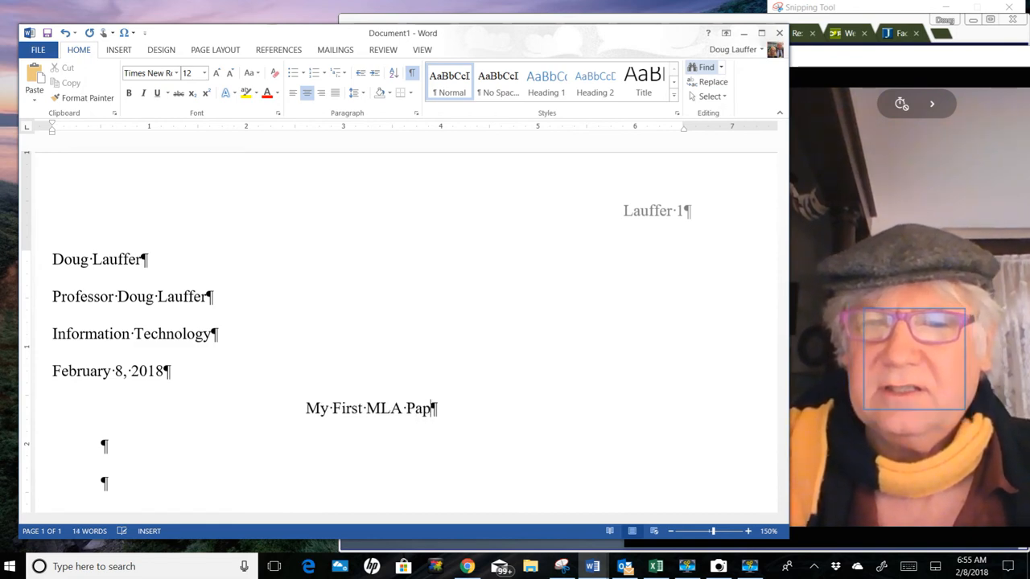
{"action": "type", "text": "er"}
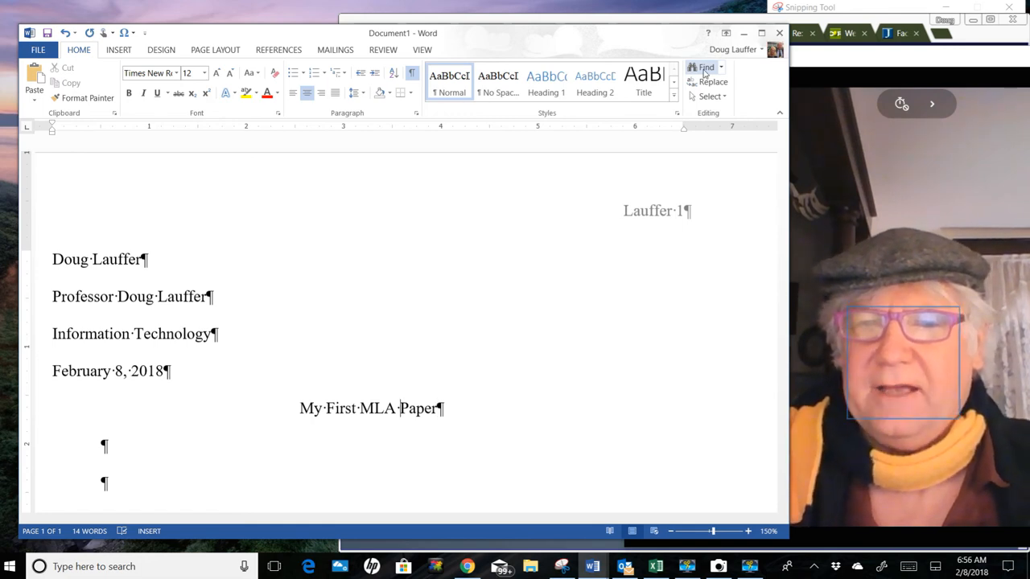
Step: Expand the centered title to read "My First MLA, Modern Language Association Paper"
{"action": "key", "text": "BackSpace"}
{"action": "type", "text": ","}
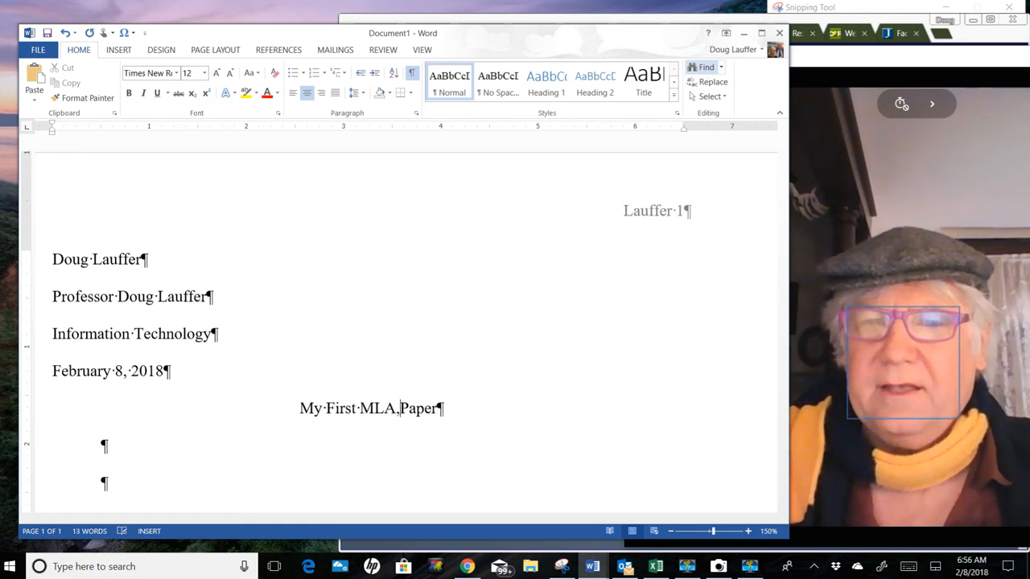
{"action": "type", "text": " Moderran"}
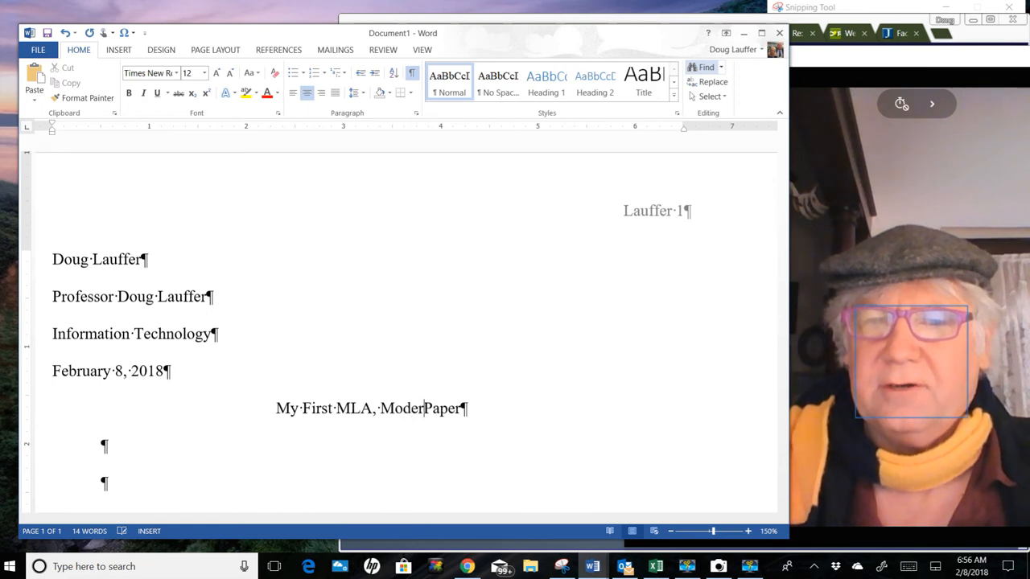
{"action": "key", "text": "BackSpace"}
{"action": "key", "text": "BackSpace"}
{"action": "key", "text": "BackSpace"}
{"action": "key", "text": "BackSpace"}
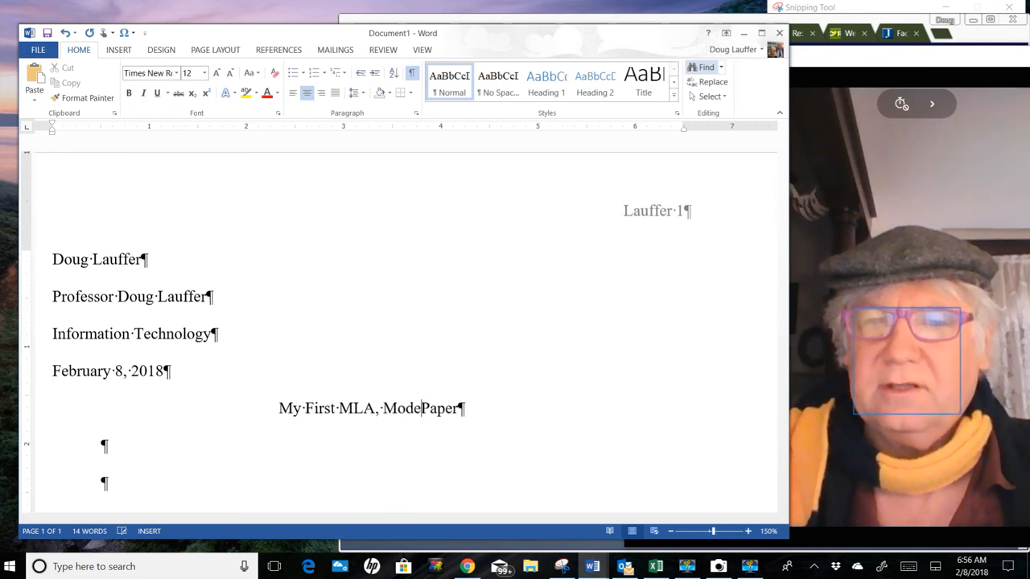
{"action": "type", "text": "rn Langu"}
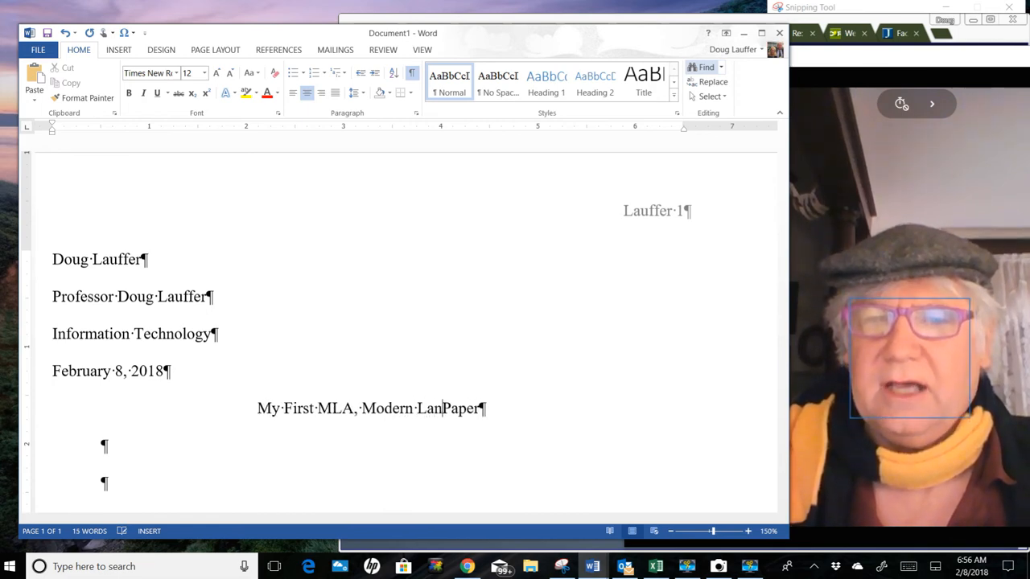
{"action": "type", "text": "age Ass"}
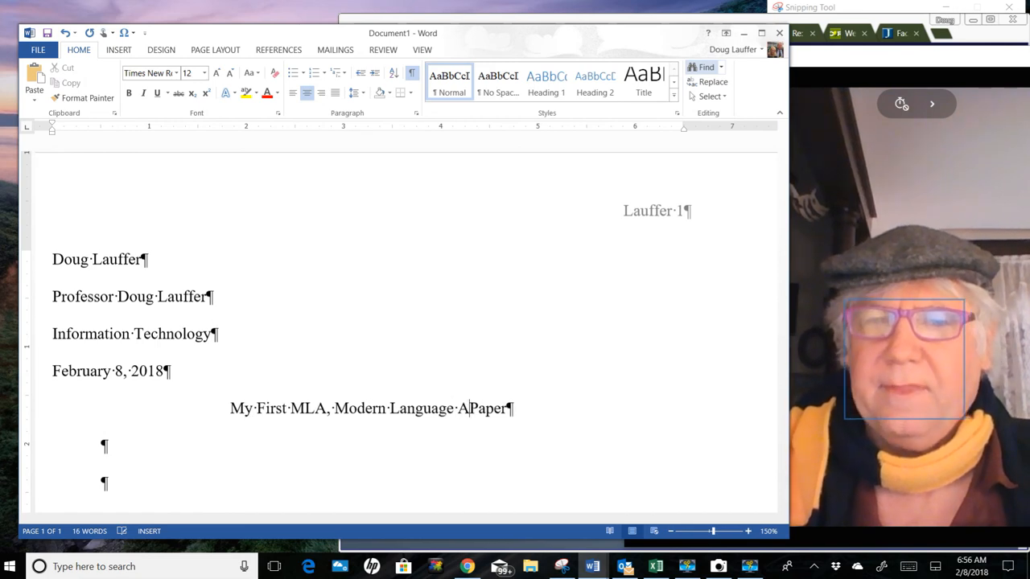
{"action": "type", "text": "oc"}
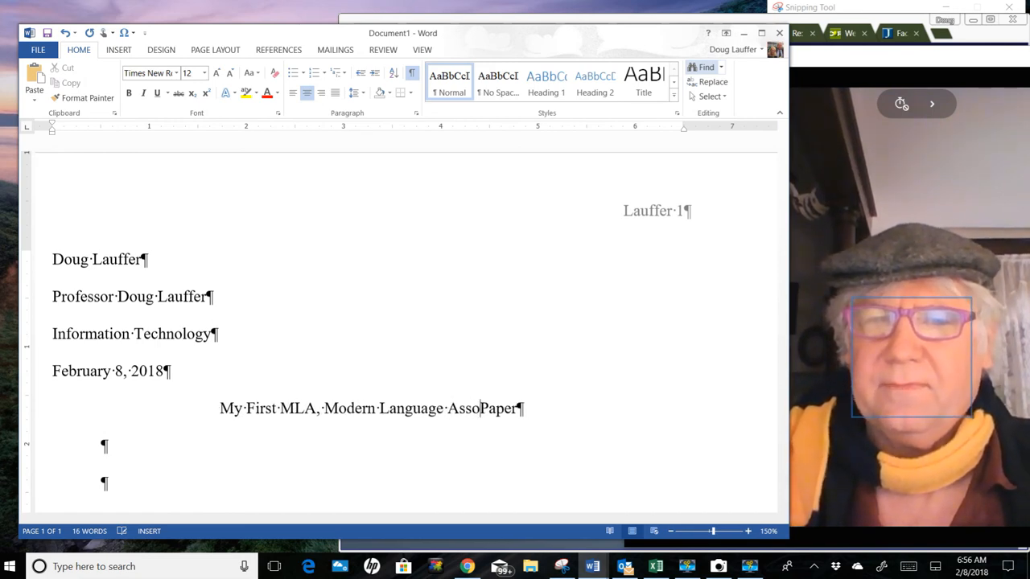
{"action": "type", "text": "iation"}
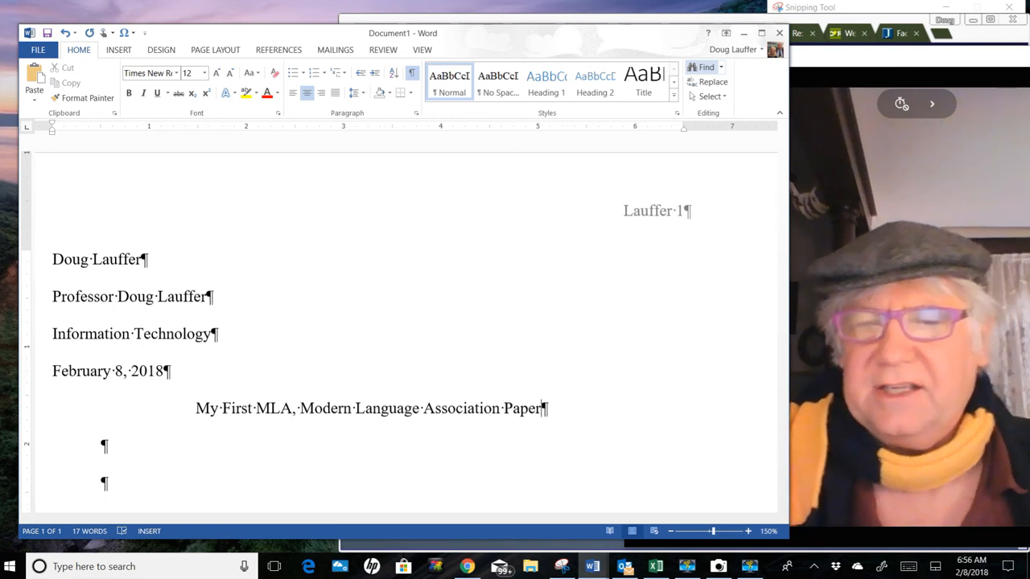
Step: Enter "The quick red fox jumps over the lazy brown dog." in the indented paragraph directly below the title
{"action": "left_click", "coordinate": [103, 445]}
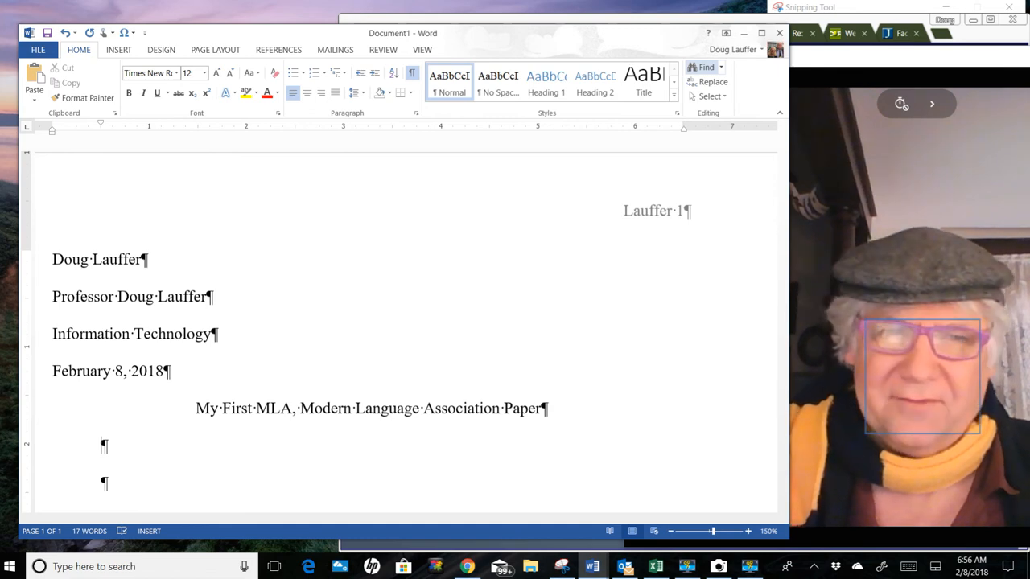
{"action": "type", "text": "T"}
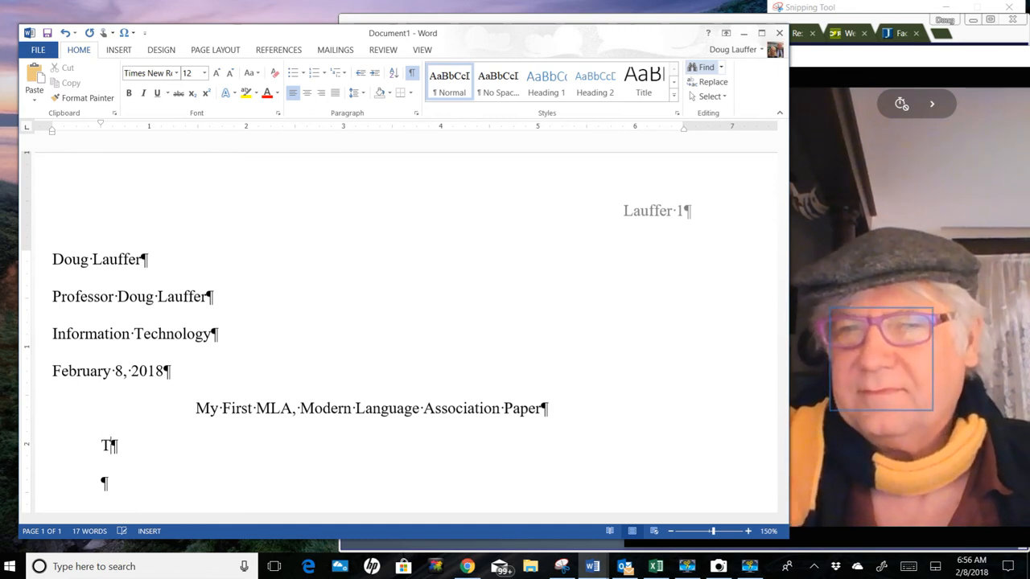
{"action": "type", "text": "he quick r"}
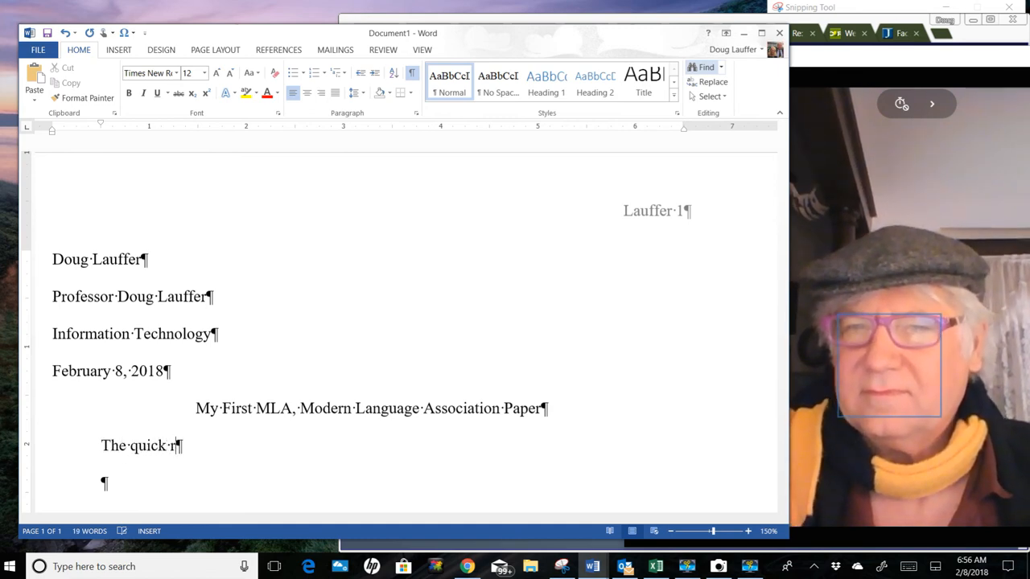
{"action": "type", "text": "ed fox jump"}
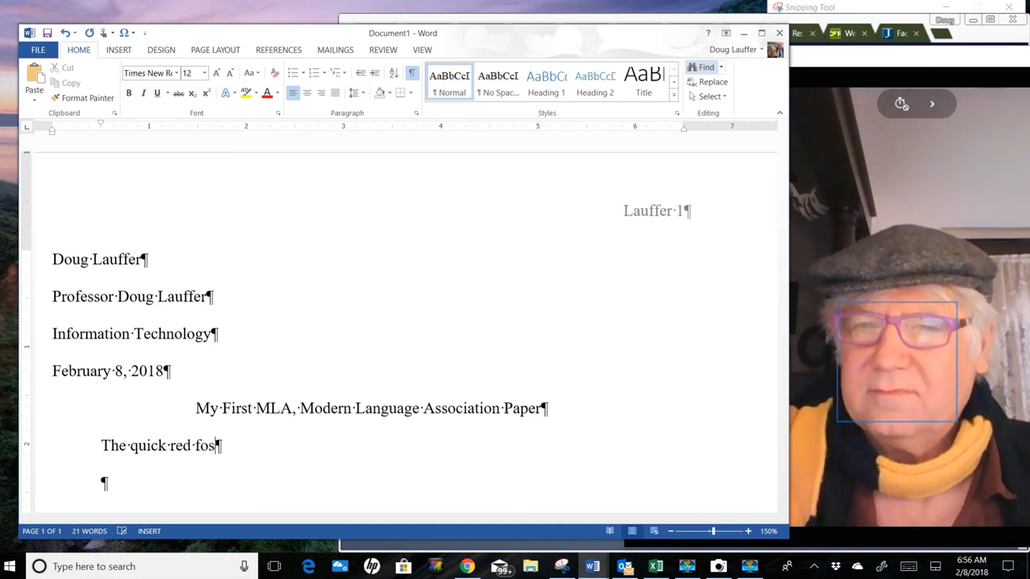
{"action": "type", "text": "s over the "}
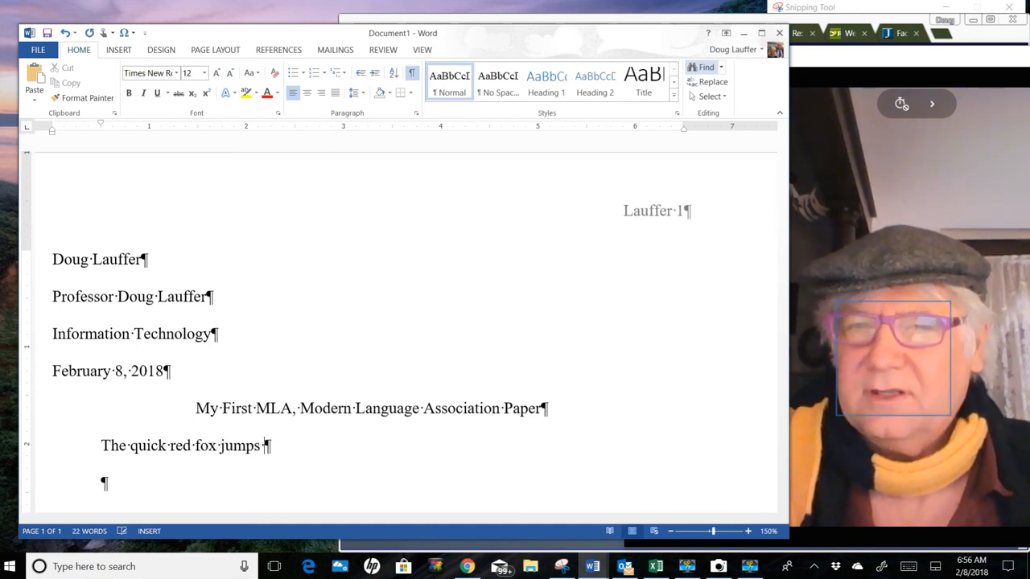
{"action": "type", "text": "la"}
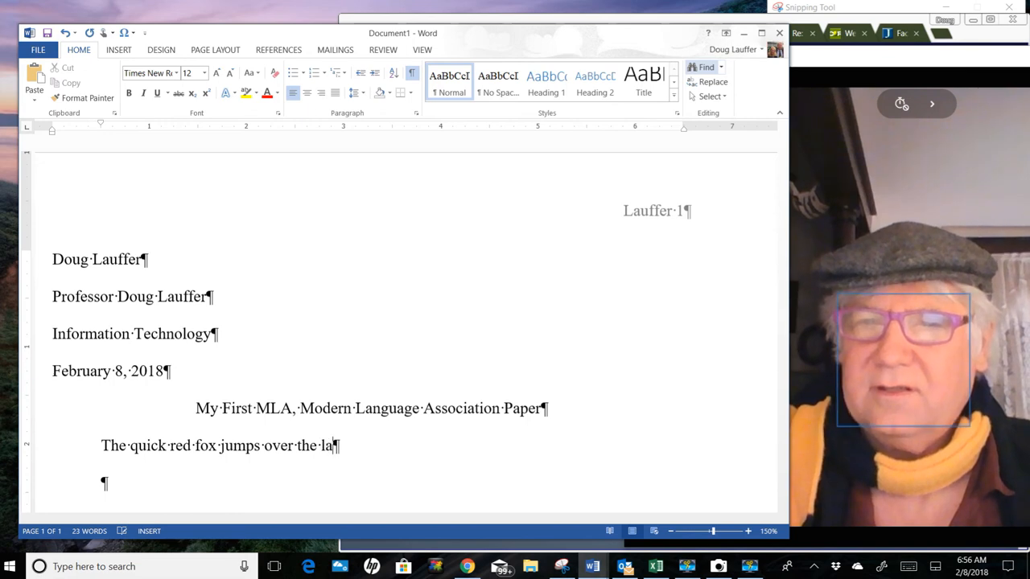
{"action": "type", "text": "zy brown"}
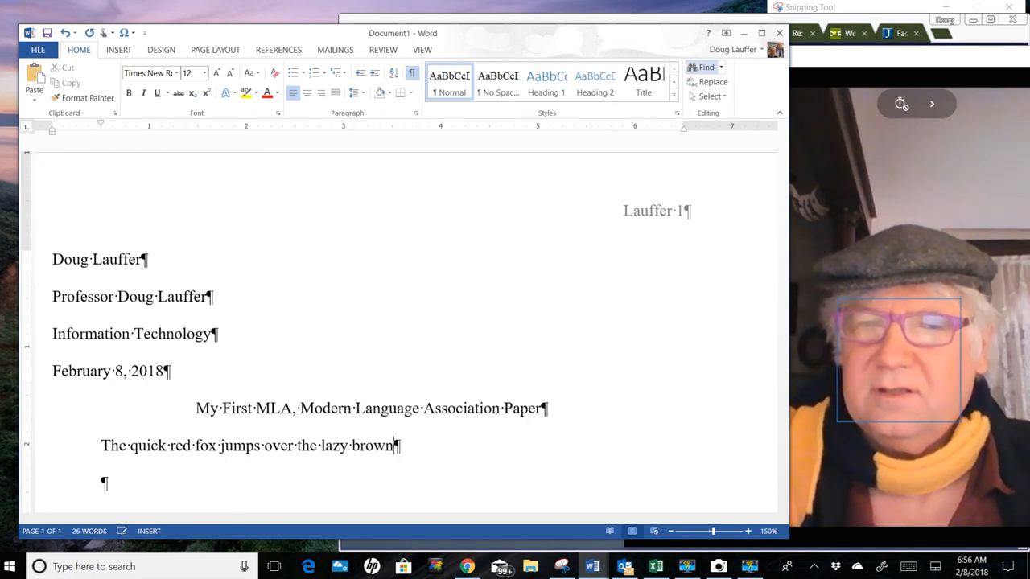
{"action": "type", "text": " dog. "}
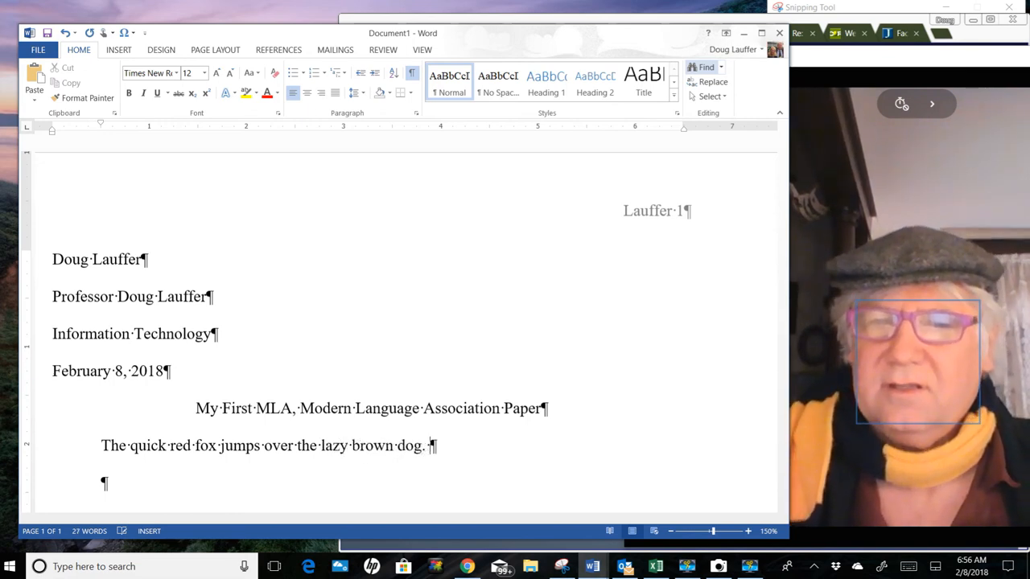
{"action": "type", "text": "Th"}
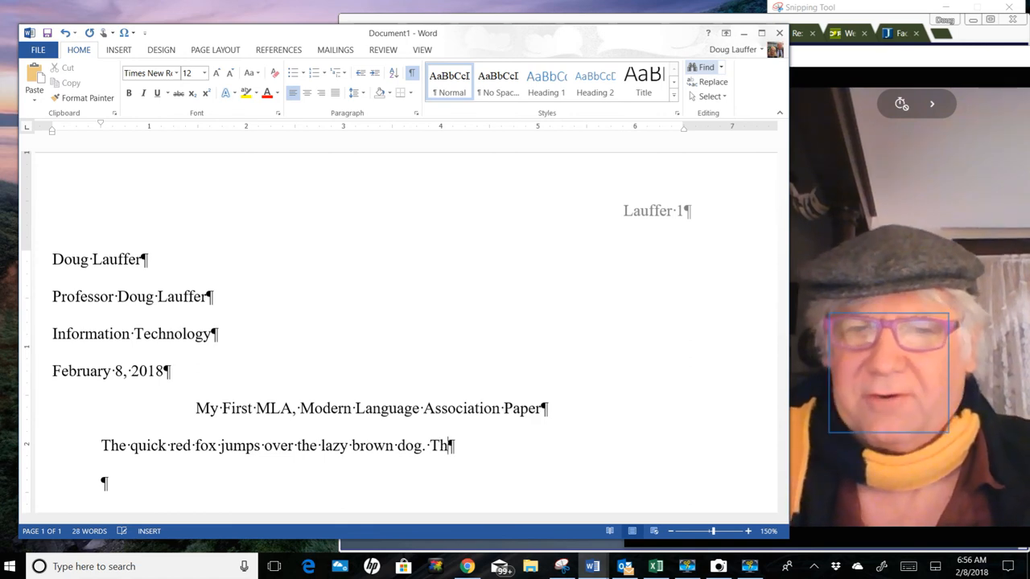
{"action": "type", "text": "is "}
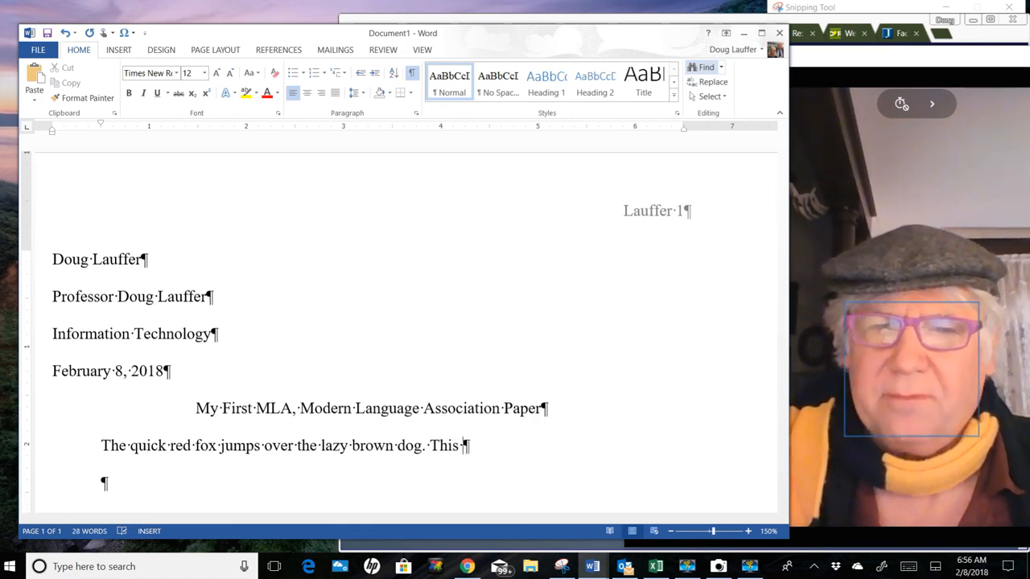
{"action": "type", "text": "senten"}
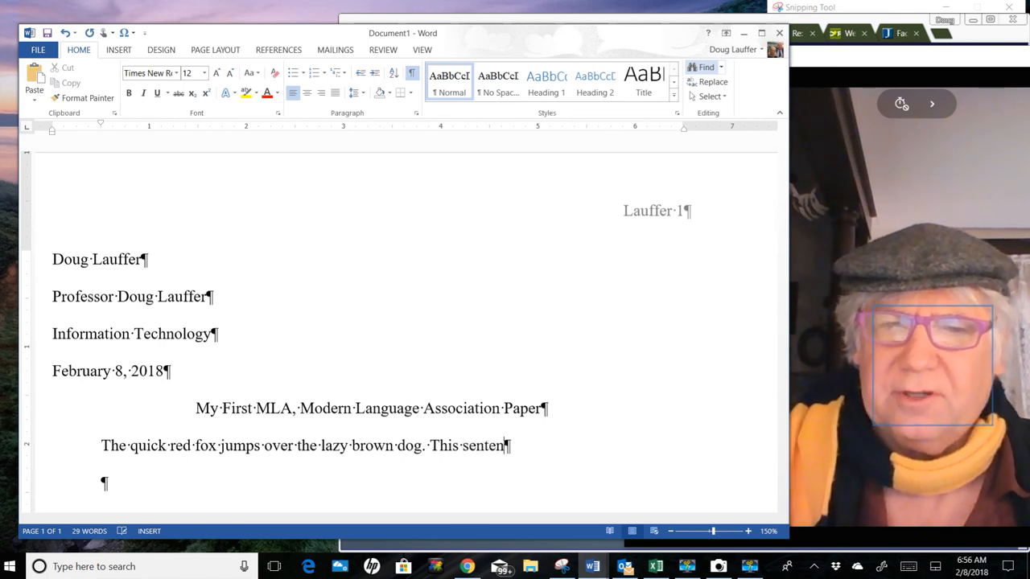
{"action": "type", "text": "ce is"}
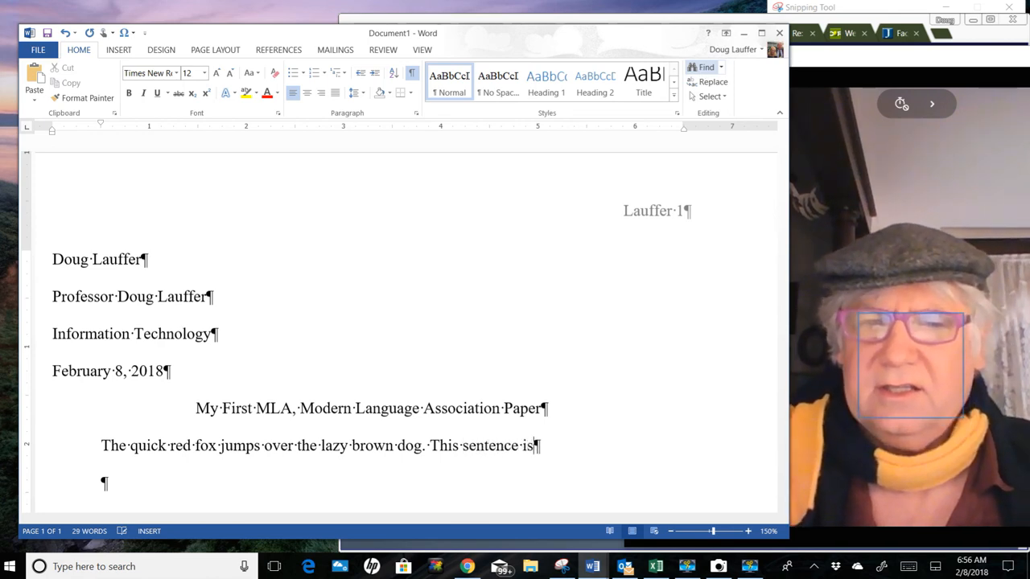
{"action": "type", "text": " impor"}
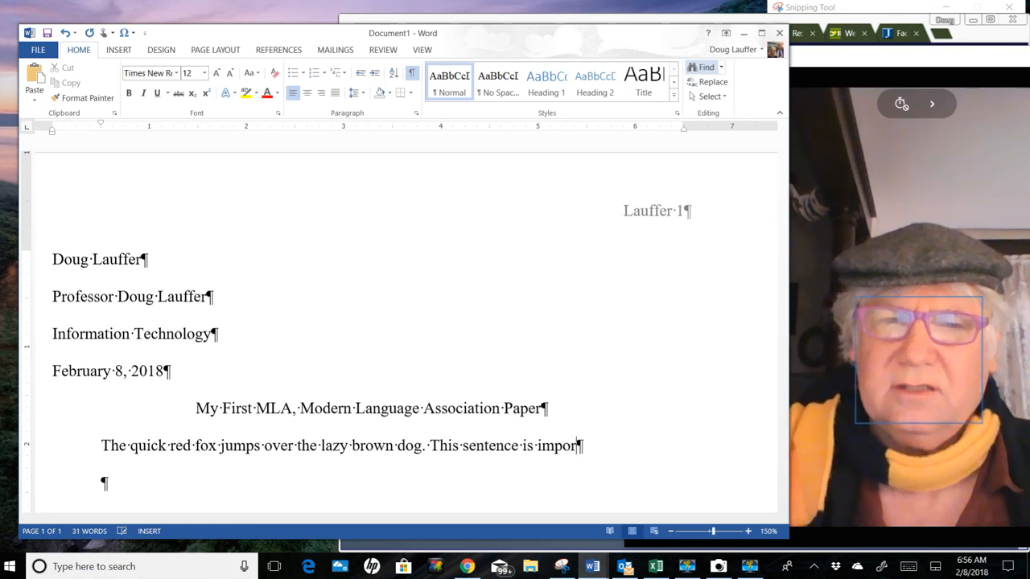
{"action": "type", "text": "tant to "}
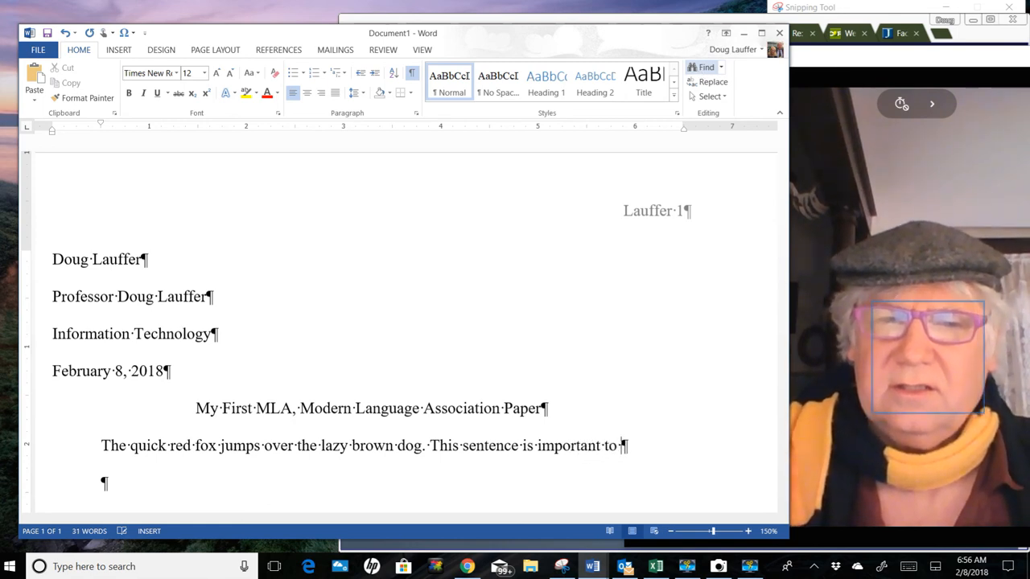
{"action": "type", "text": "me b"}
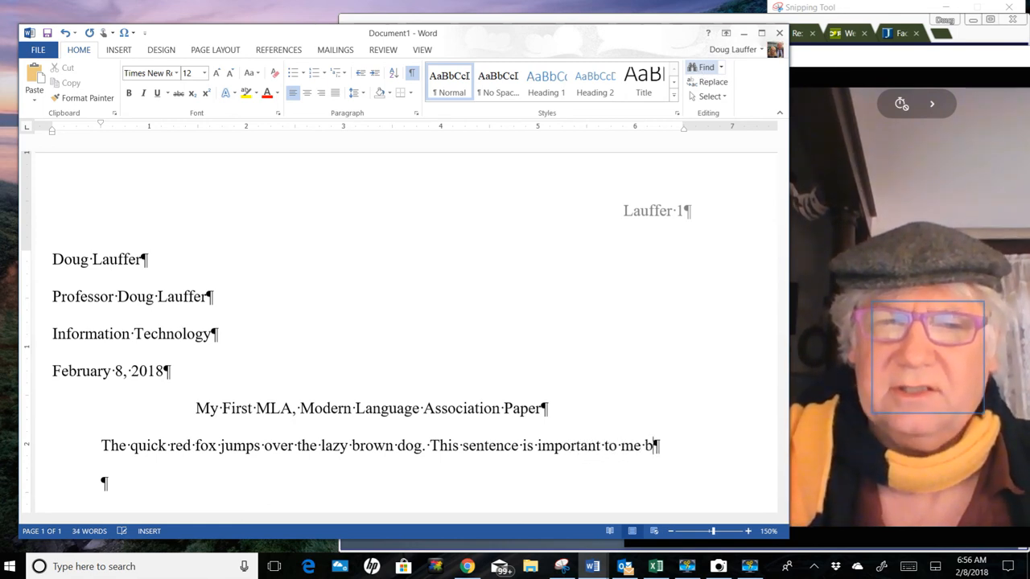
{"action": "type", "text": "ecause i"}
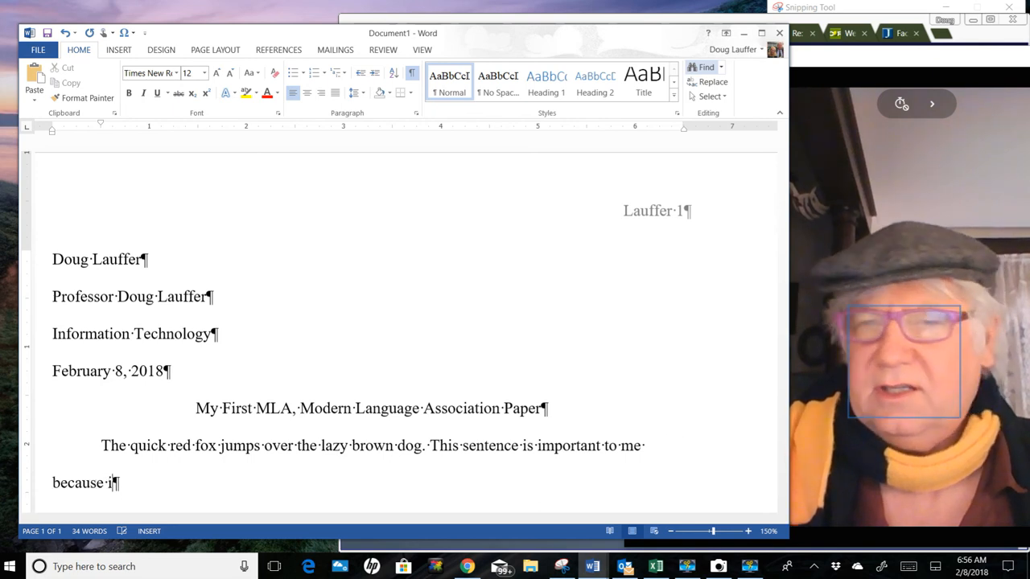
{"action": "type", "text": "t has of "}
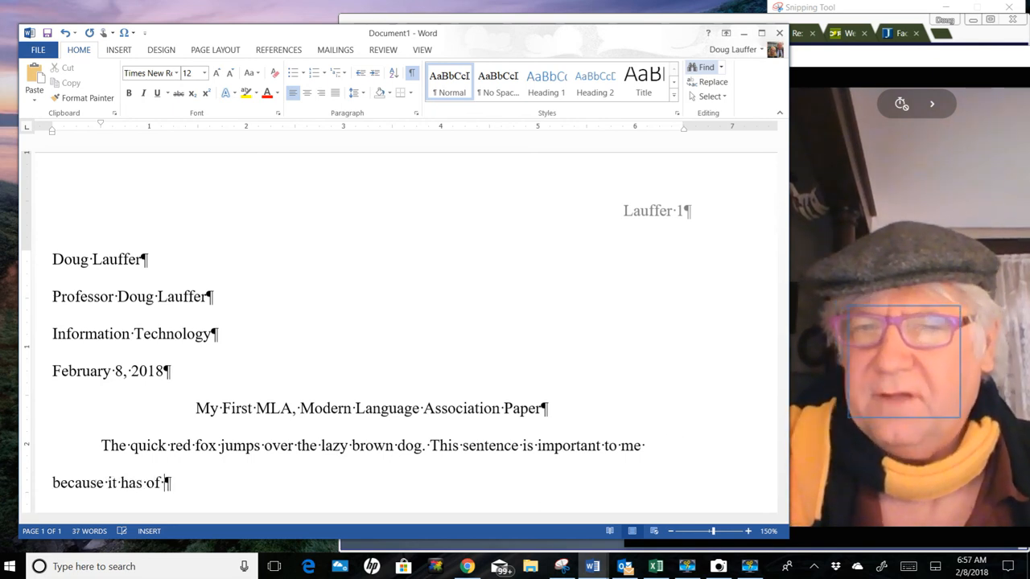
{"action": "type", "text": "the letter"}
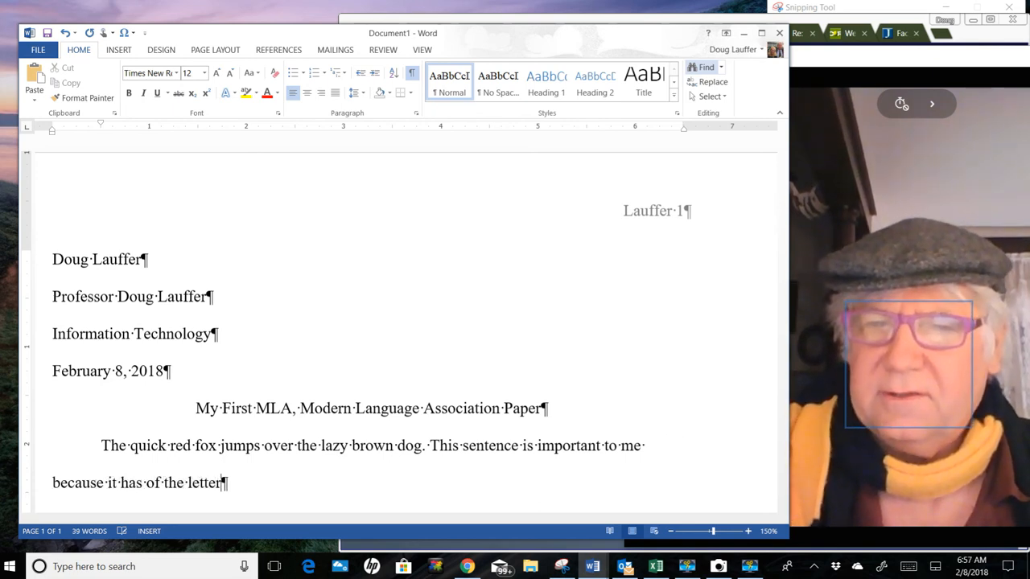
{"action": "type", "text": "s of the E"}
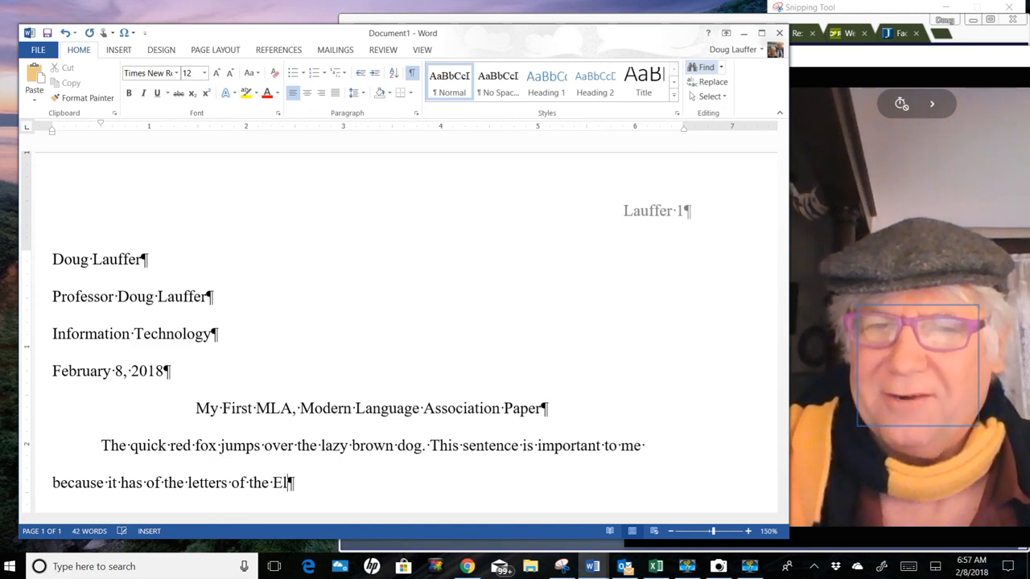
{"action": "type", "text": "nglish"}
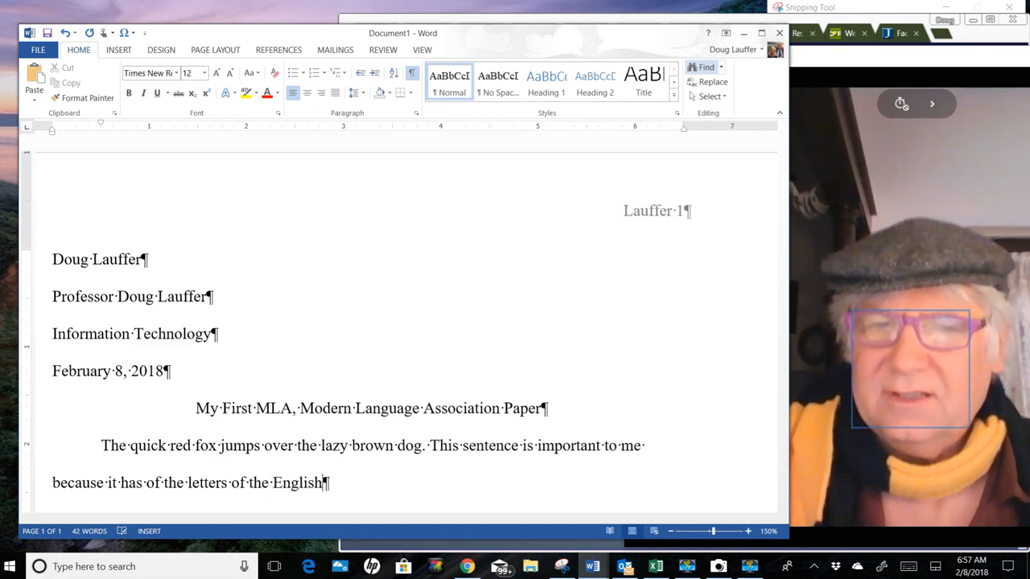
{"action": "type", "text": " Languate"}
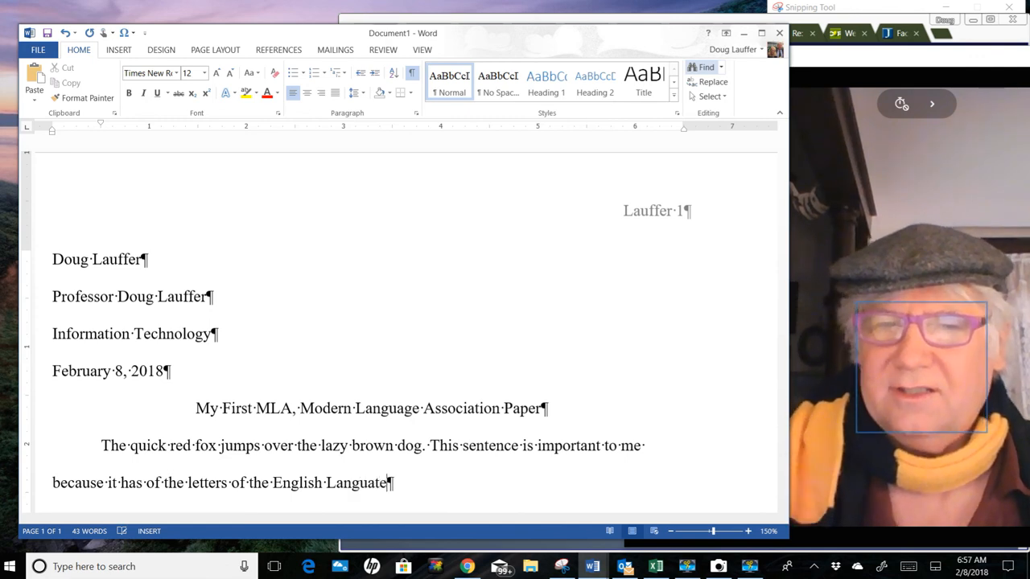
Step: Append "This sentence is important to me because it has of the letters of the English Language." to the paragraph and start a new one below
{"action": "key", "text": "BackSpace"}
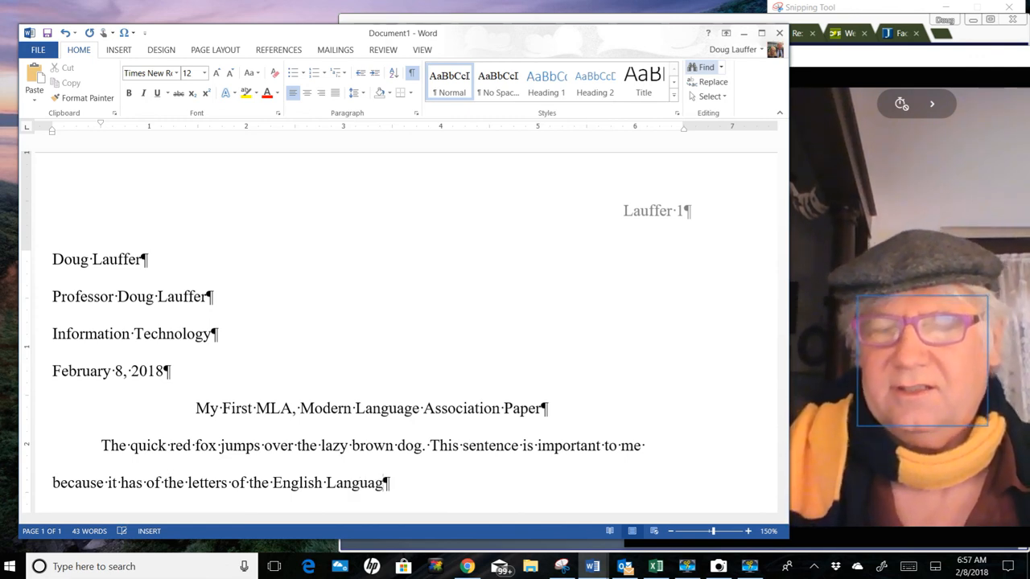
{"action": "type", "text": "e."}
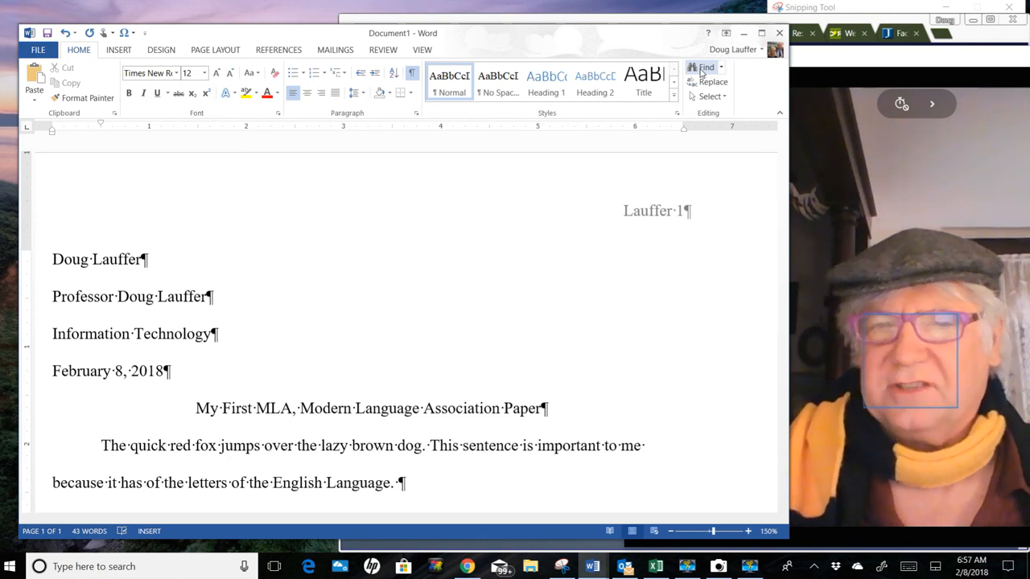
{"action": "key", "text": "Return"}
{"action": "key", "text": "Return"}
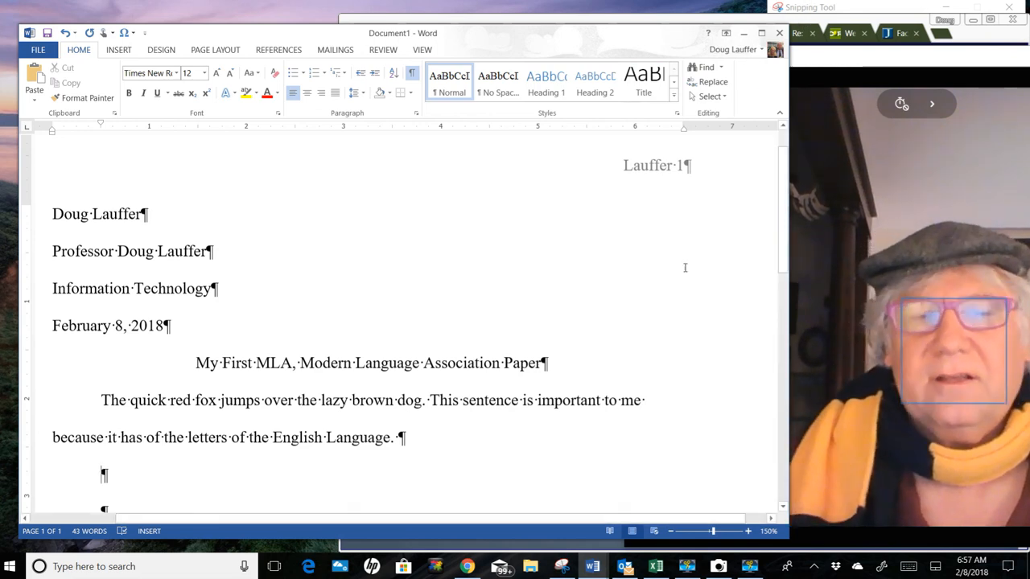
{"action": "left_click", "coordinate": [749, 571]}
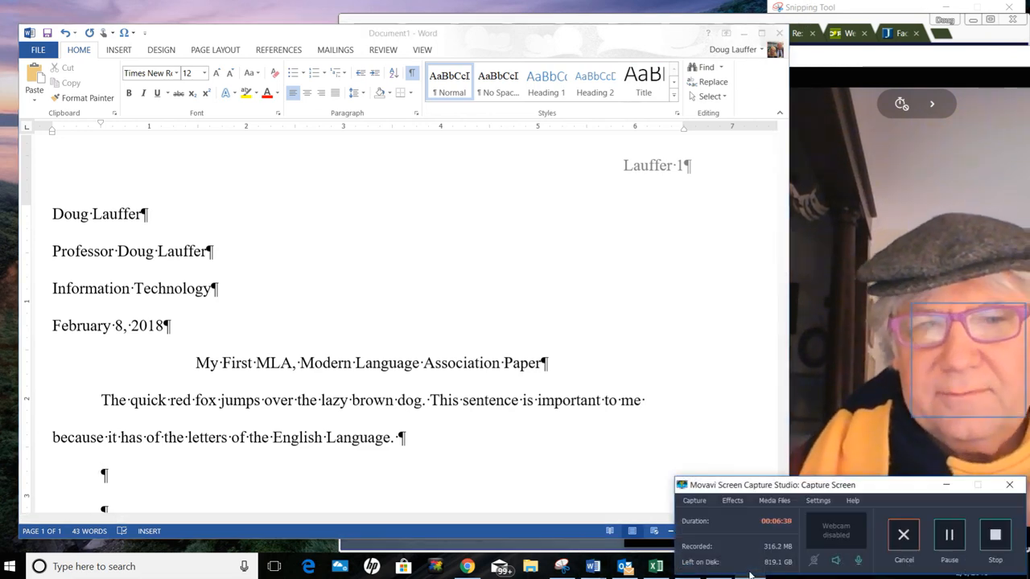